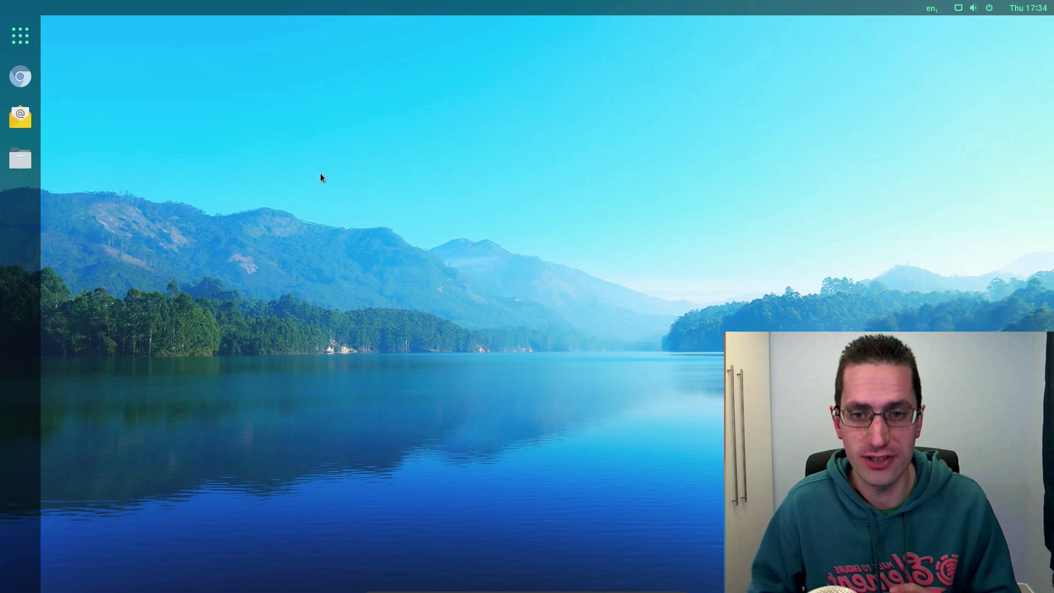
# - Replace the lake desktop wallpaper with the green aurora photo through Change Background
pyautogui.rightClick(259, 145)
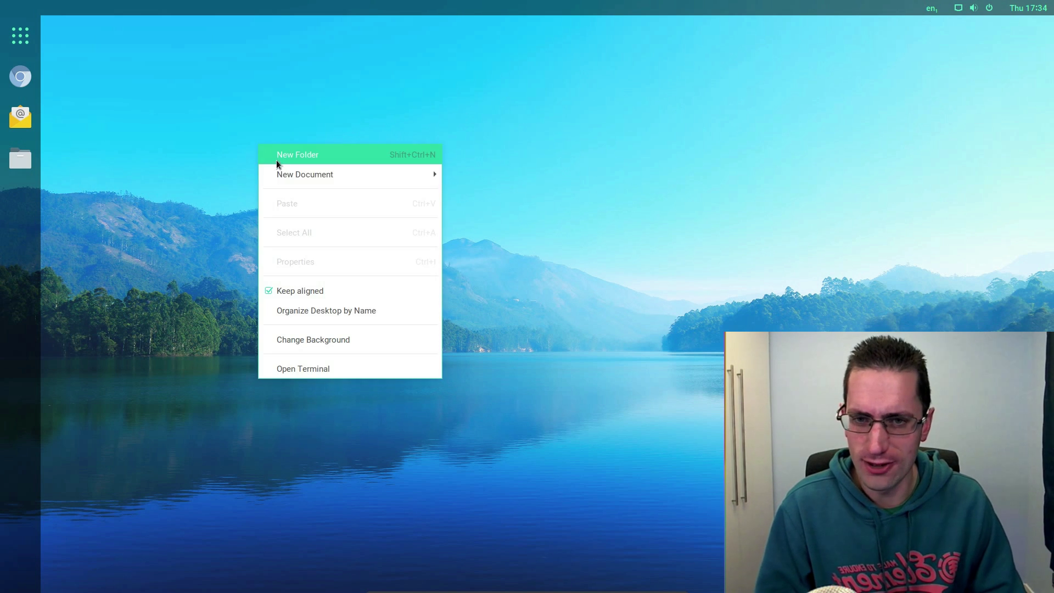
pyautogui.click(337, 340)
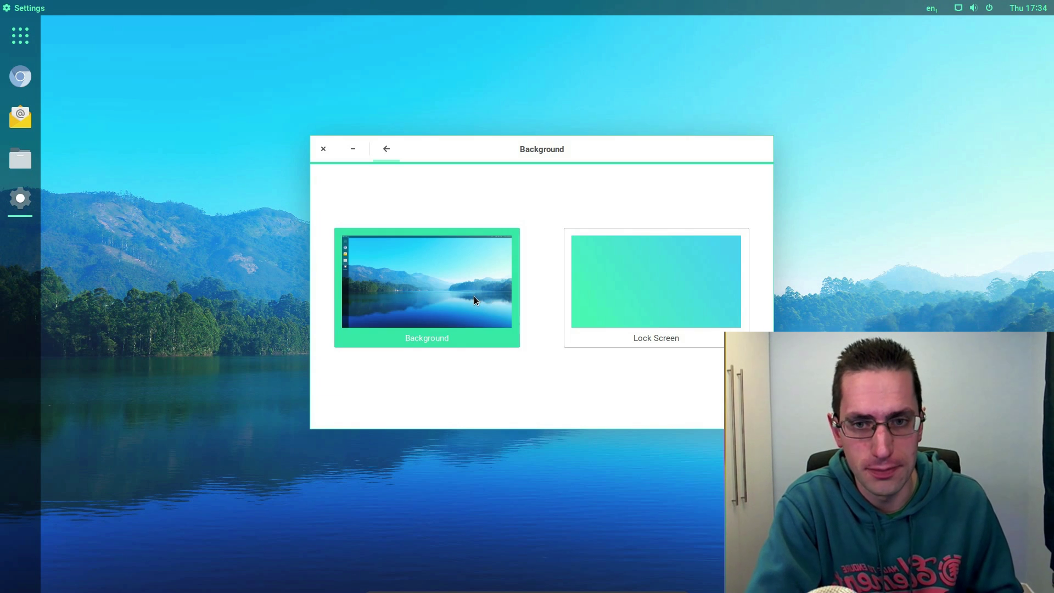
pyautogui.click(474, 298)
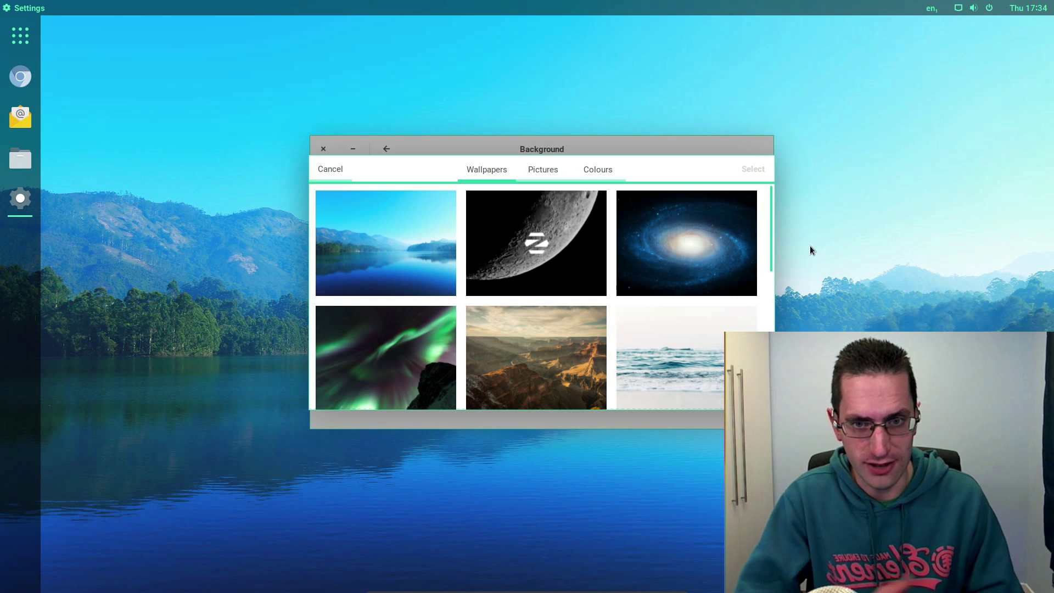
pyautogui.moveTo(770, 232); pyautogui.dragTo(774, 259)
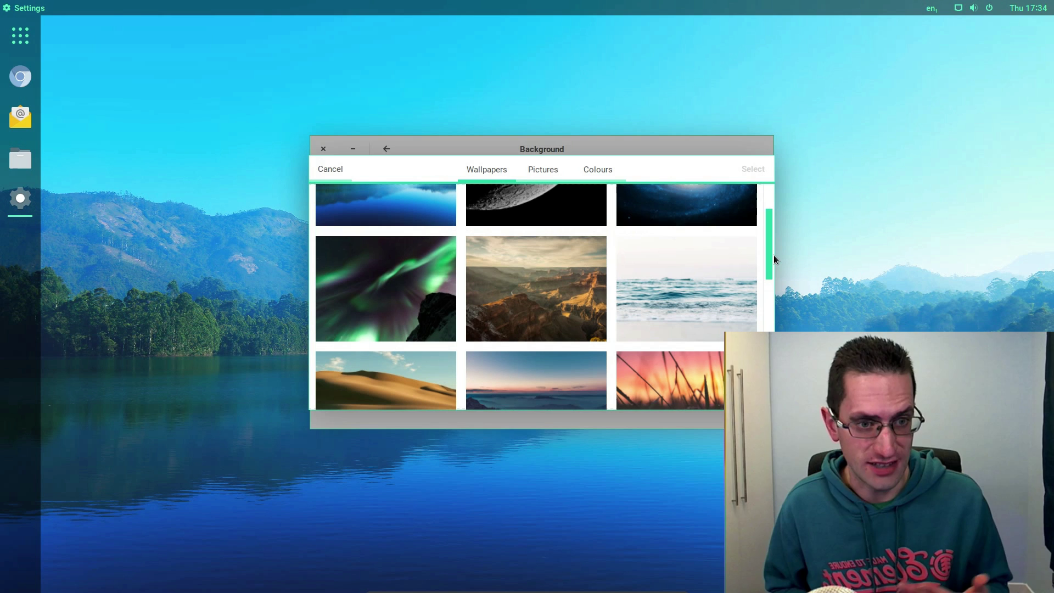
pyautogui.click(337, 269)
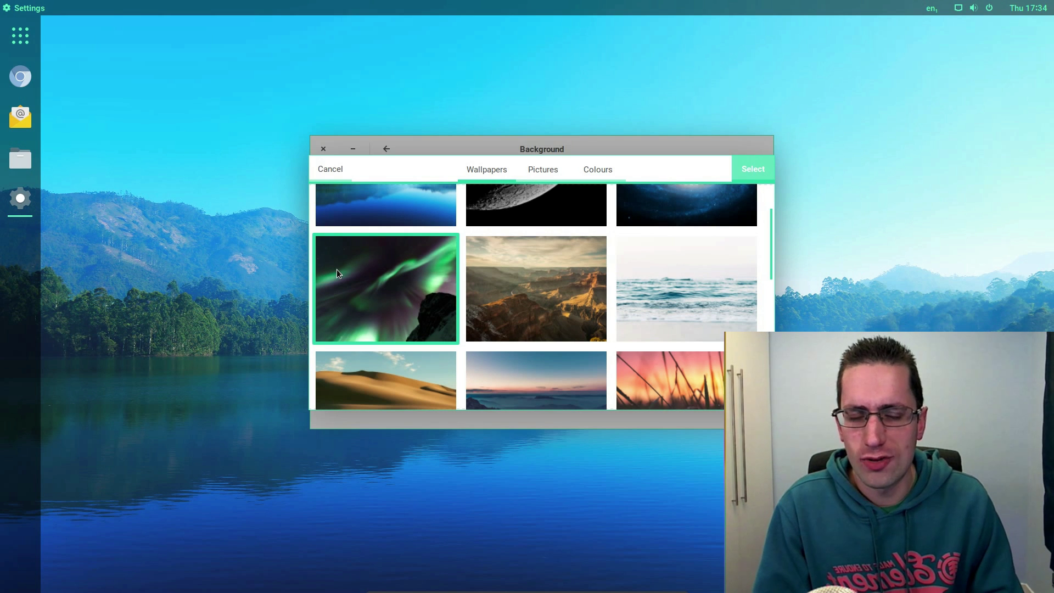
pyautogui.click(750, 169)
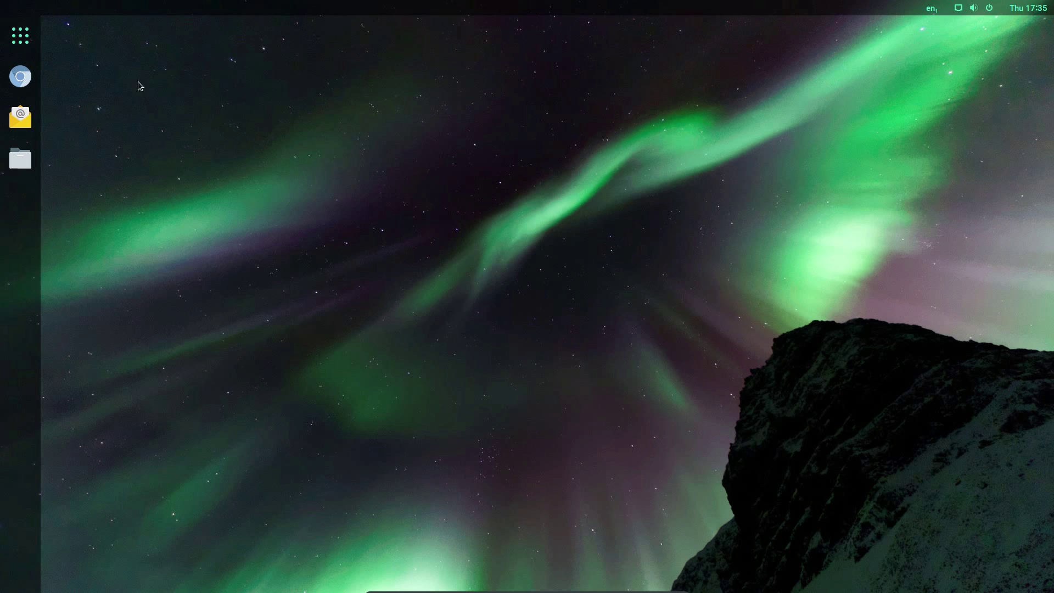
# - Launch Terminal, run free -m to show 3951 MB total memory, then close it
pyautogui.click(20, 36)
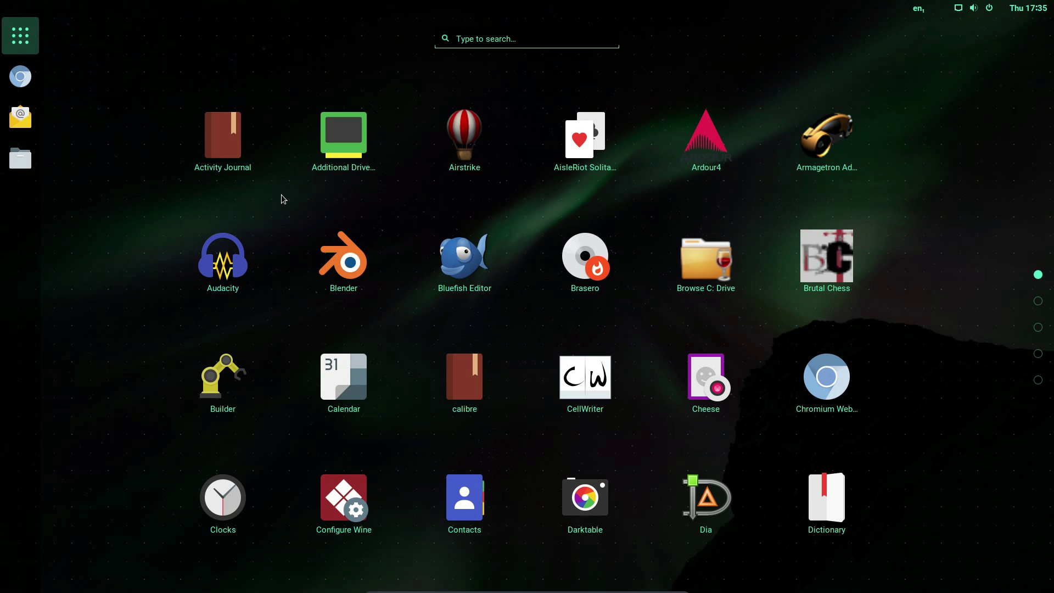
pyautogui.write('ter')
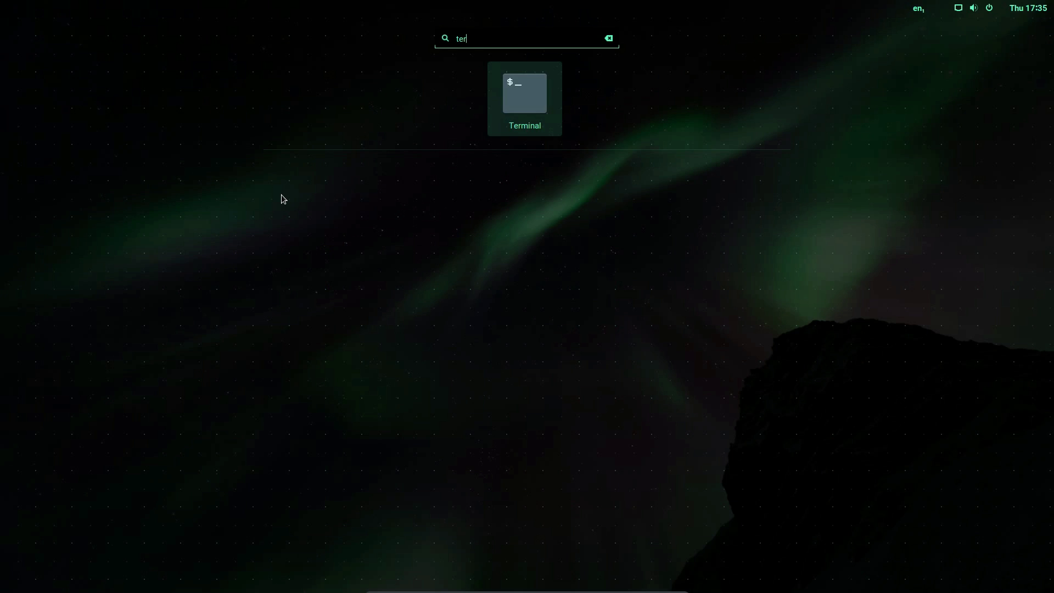
pyautogui.press('Return')
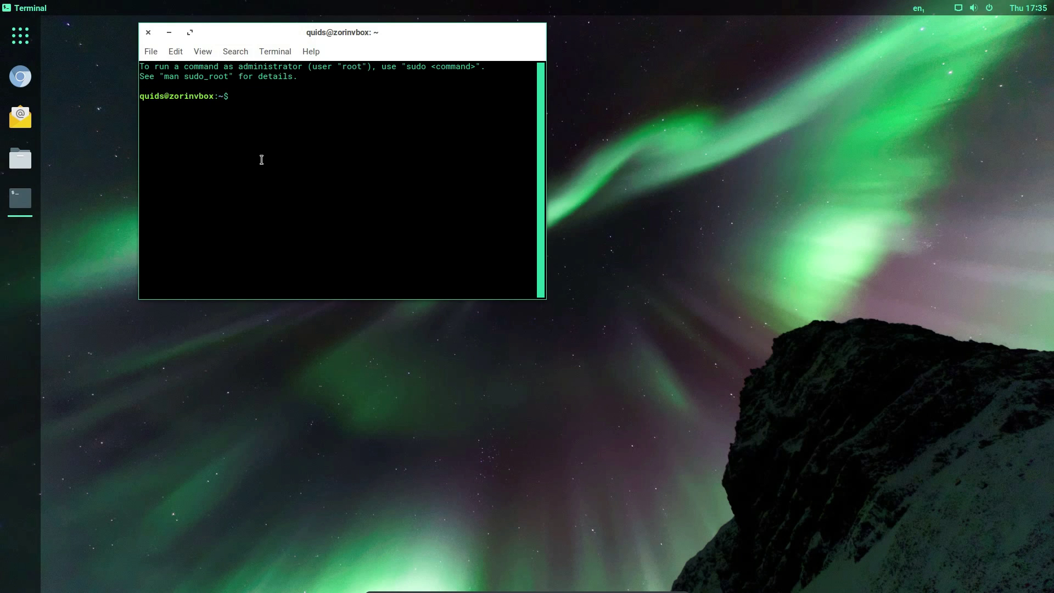
pyautogui.write('free -m')
pyautogui.press('Return')
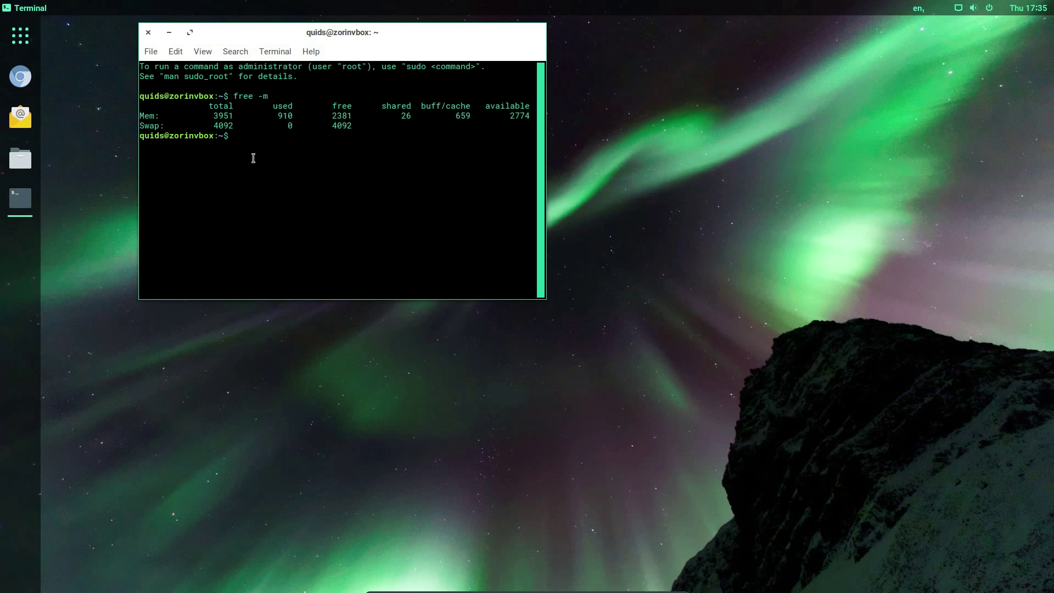
pyautogui.click(147, 33)
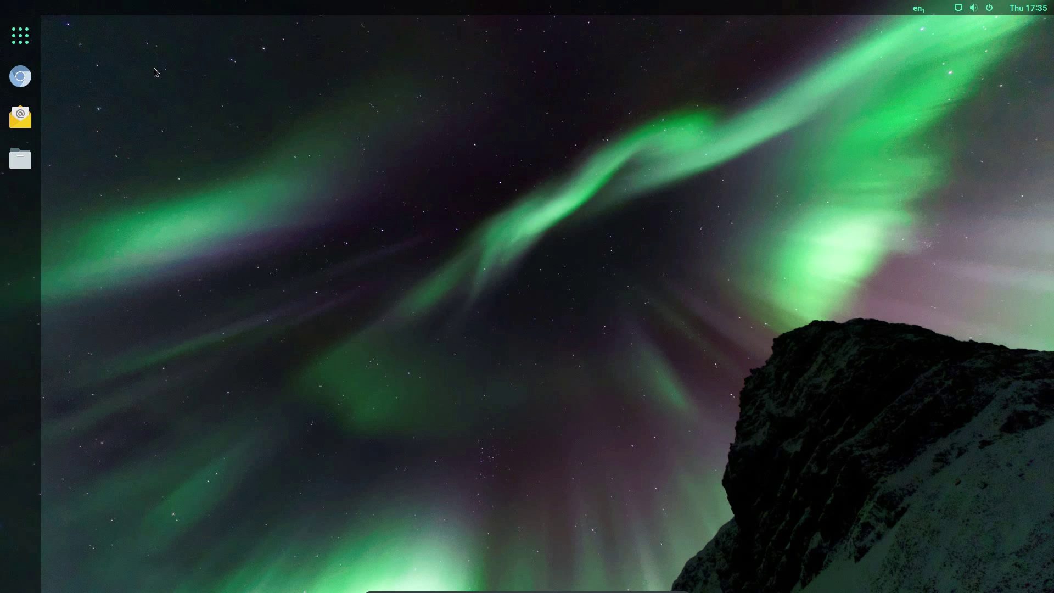
# - Search 'them' in the application grid and launch Zorin Appearance
pyautogui.click(21, 35)
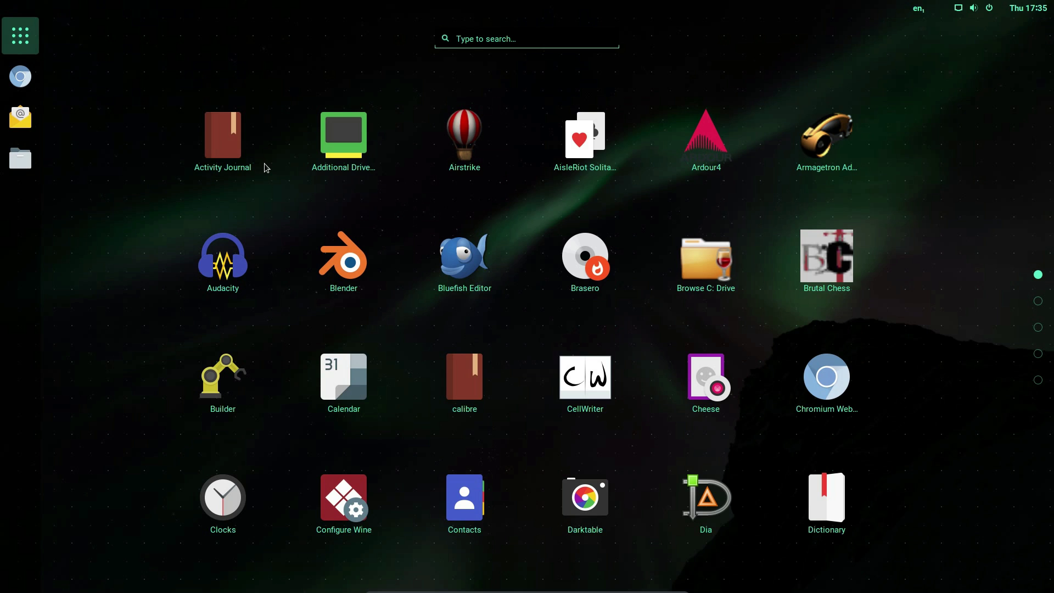
pyautogui.write('them')
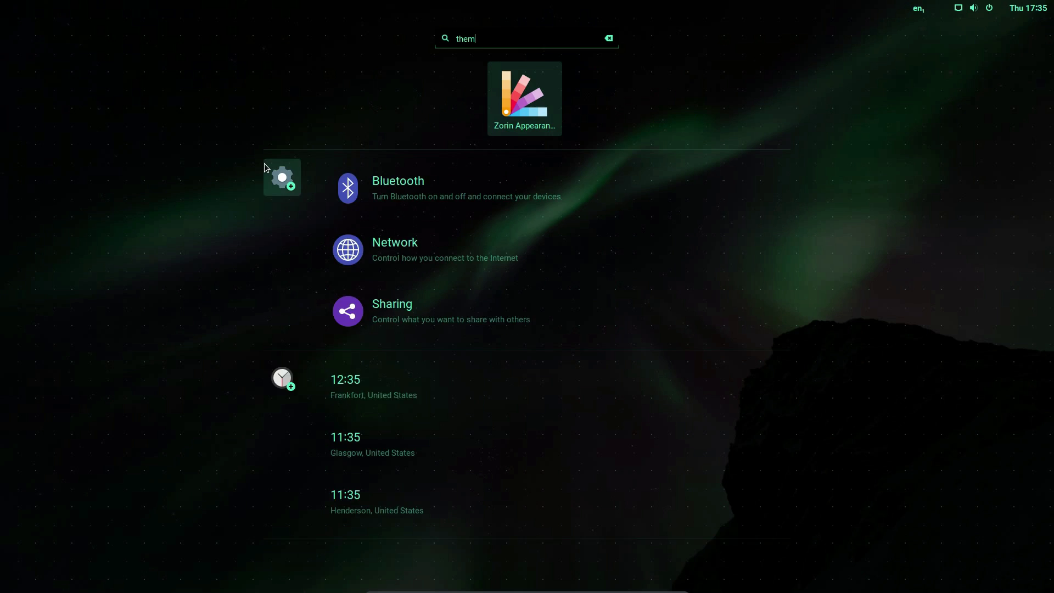
pyautogui.click(511, 112)
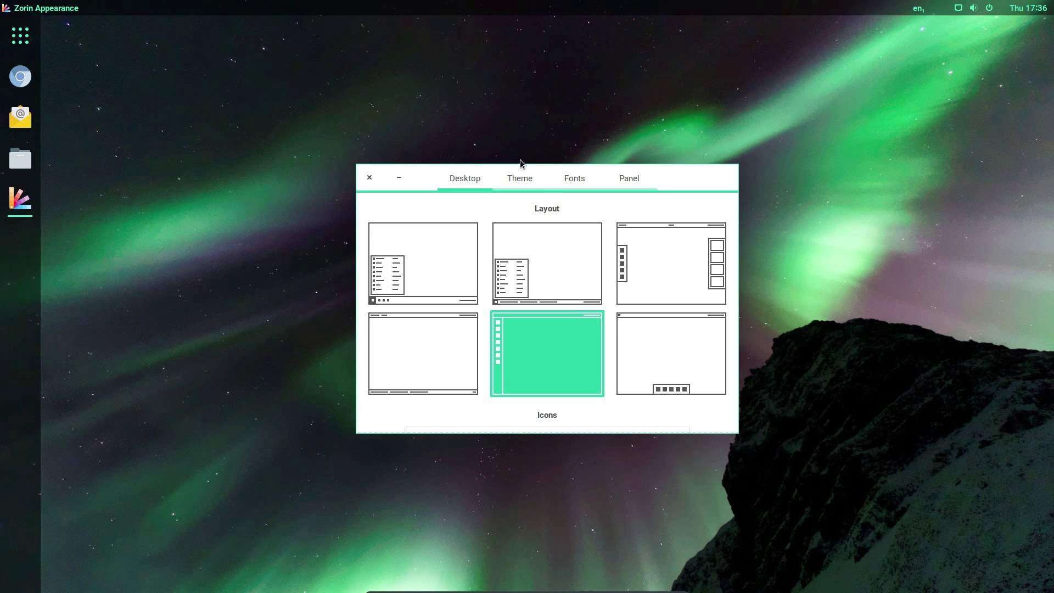
# - Try the first layout's start menu, then switch to the second bottom-taskbar layout
pyautogui.click(457, 243)
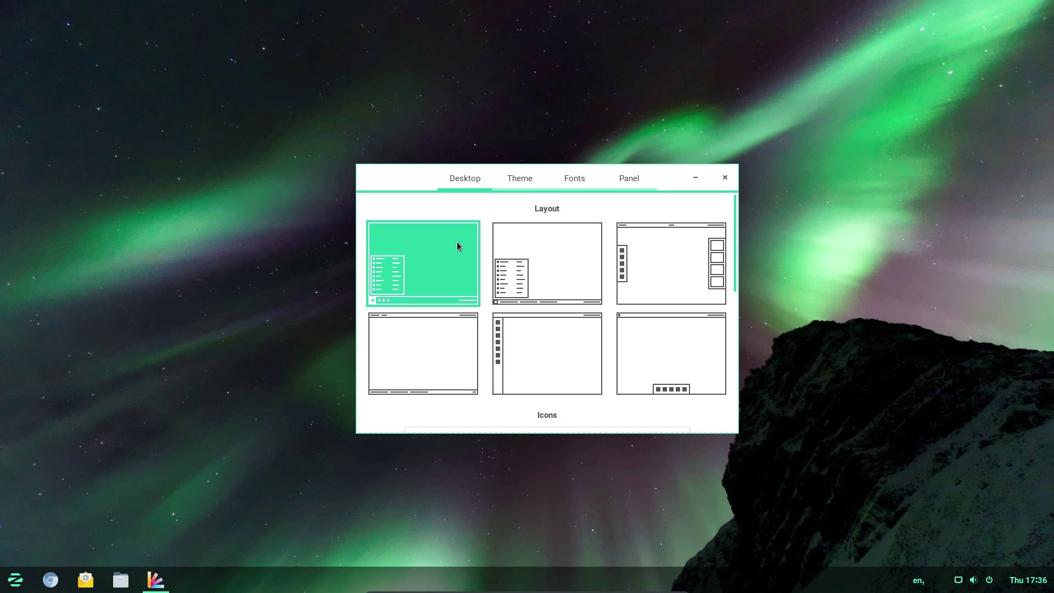
pyautogui.click(16, 579)
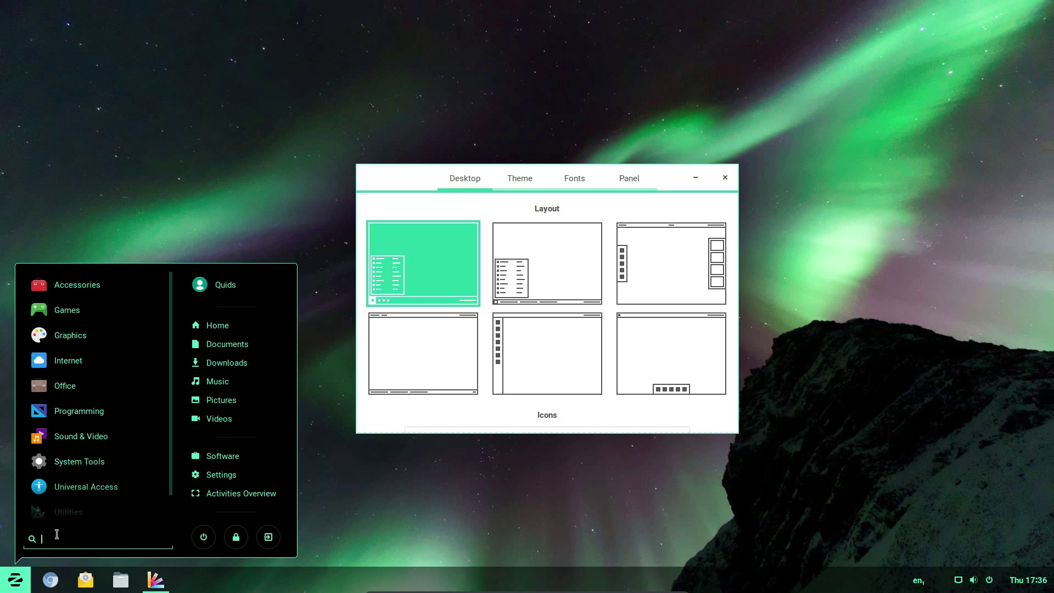
pyautogui.click(522, 292)
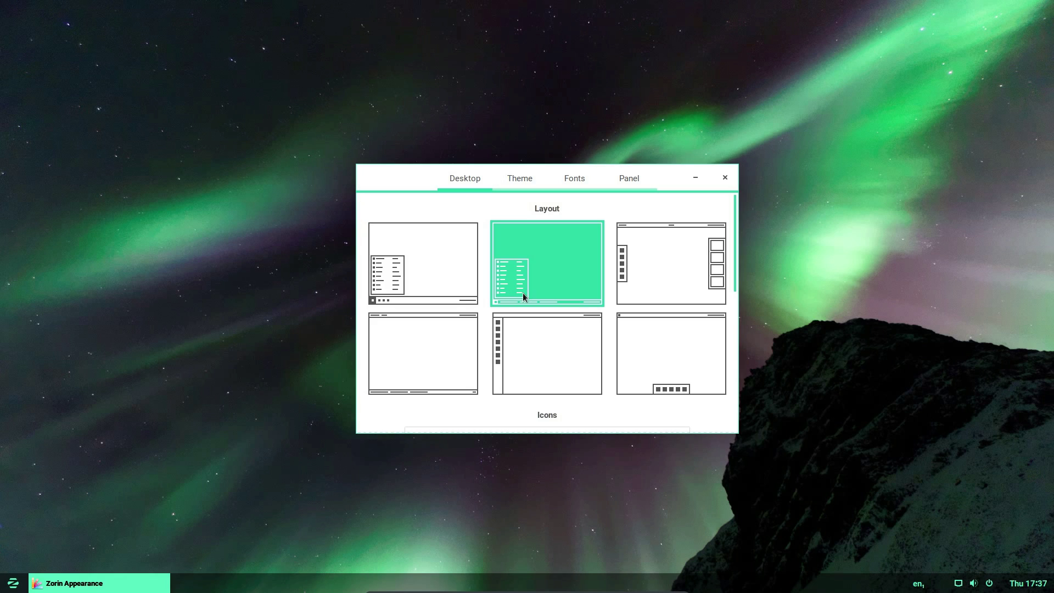
# - Preview the bottom-panel start menu, then try the third layout with a top bar
pyautogui.click(15, 585)
pyautogui.click(99, 586)
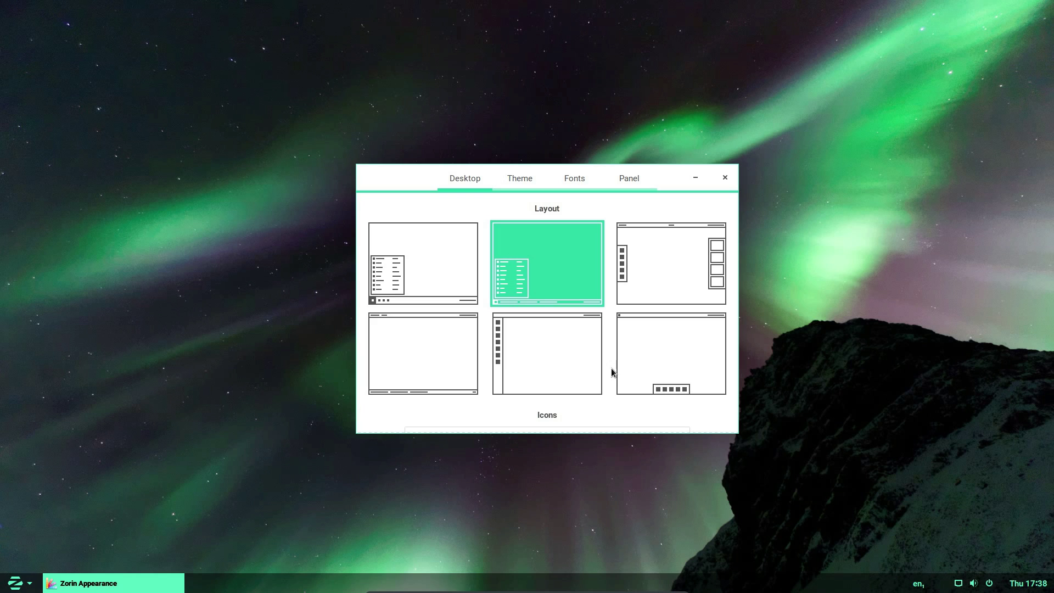
pyautogui.click(675, 280)
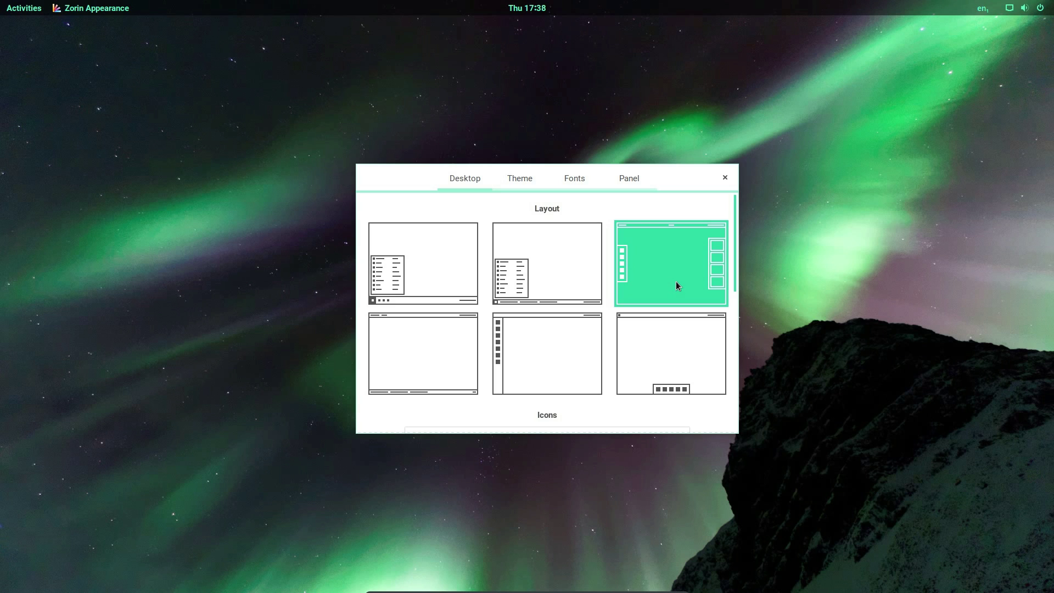
pyautogui.moveTo(1, 1)
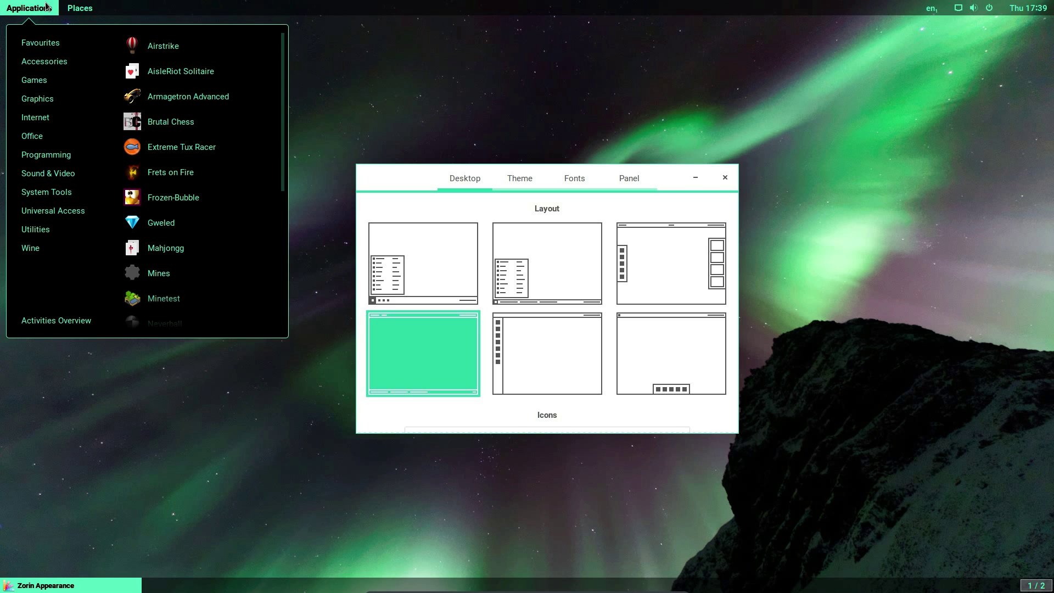
pyautogui.moveTo(77, 8)
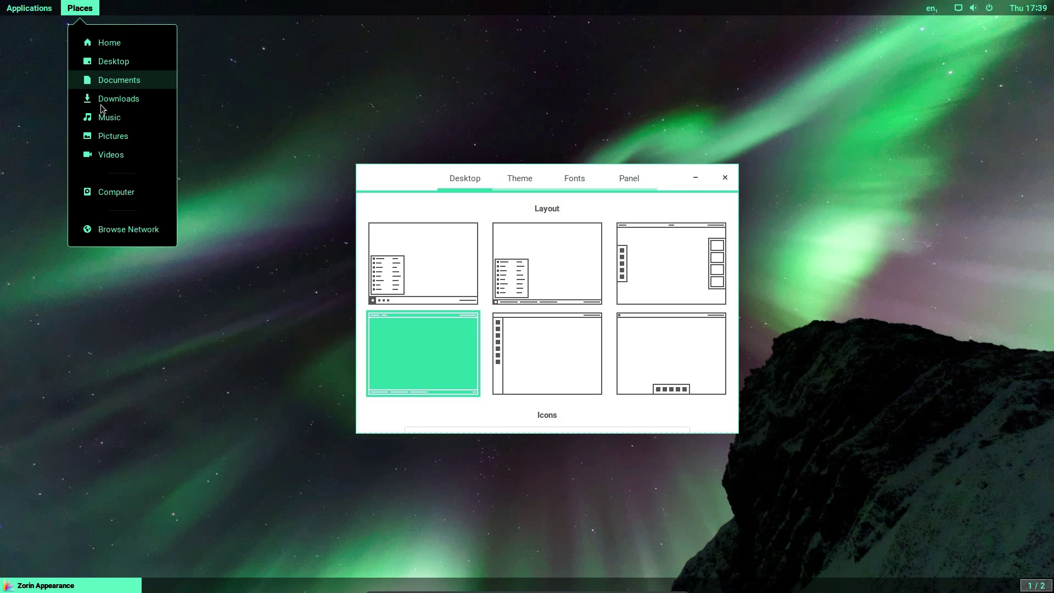
pyautogui.click(555, 336)
# - Compare the left-dock and bottom-centred-dock layouts, then settle on the full-height left panel
pyautogui.click(555, 339)
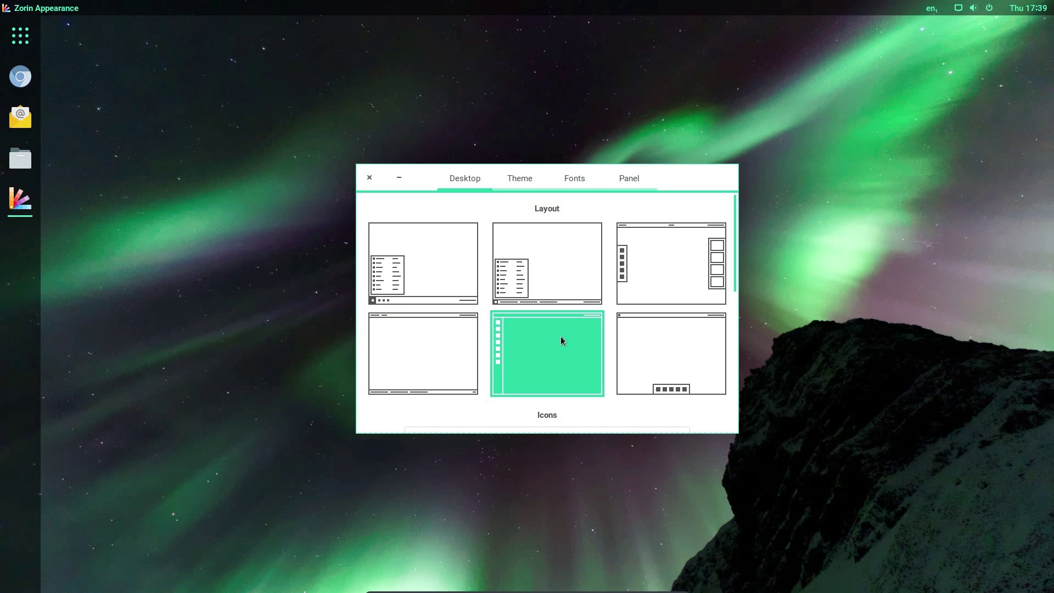
pyautogui.click(670, 338)
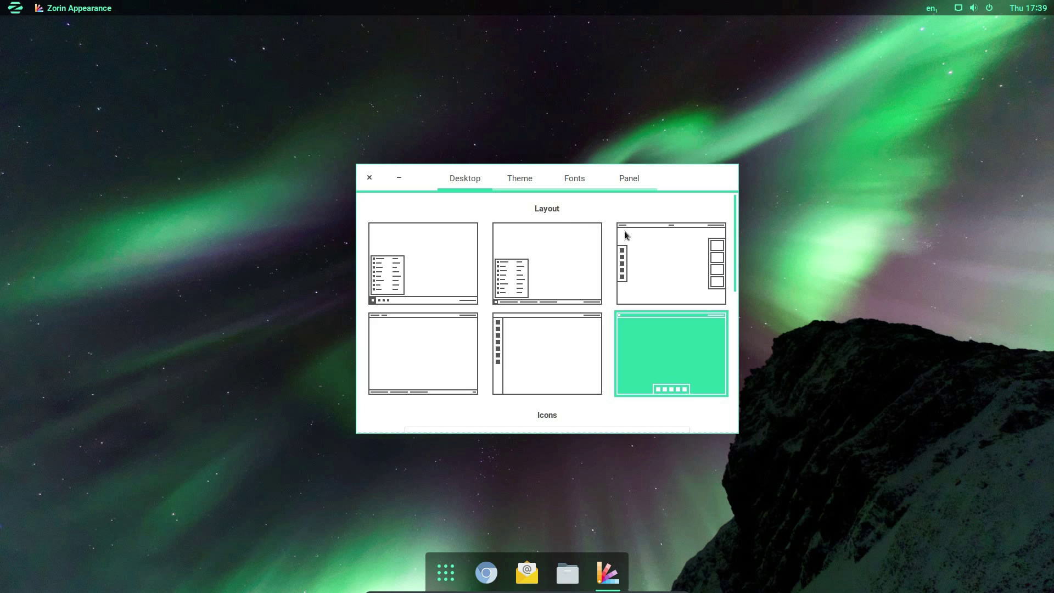
pyautogui.click(568, 361)
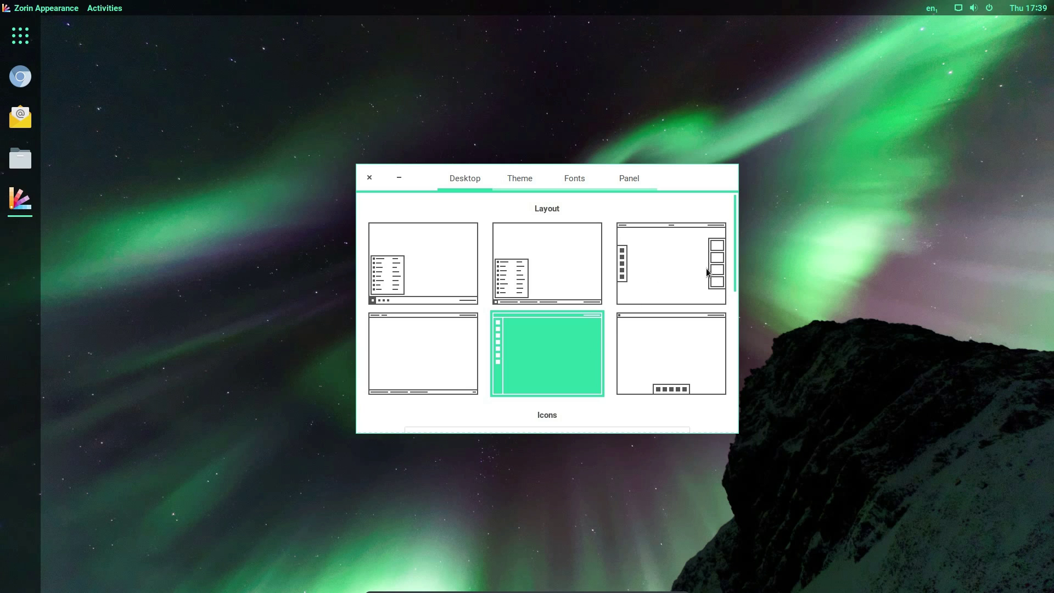
pyautogui.scroll(-1, 732, 270)
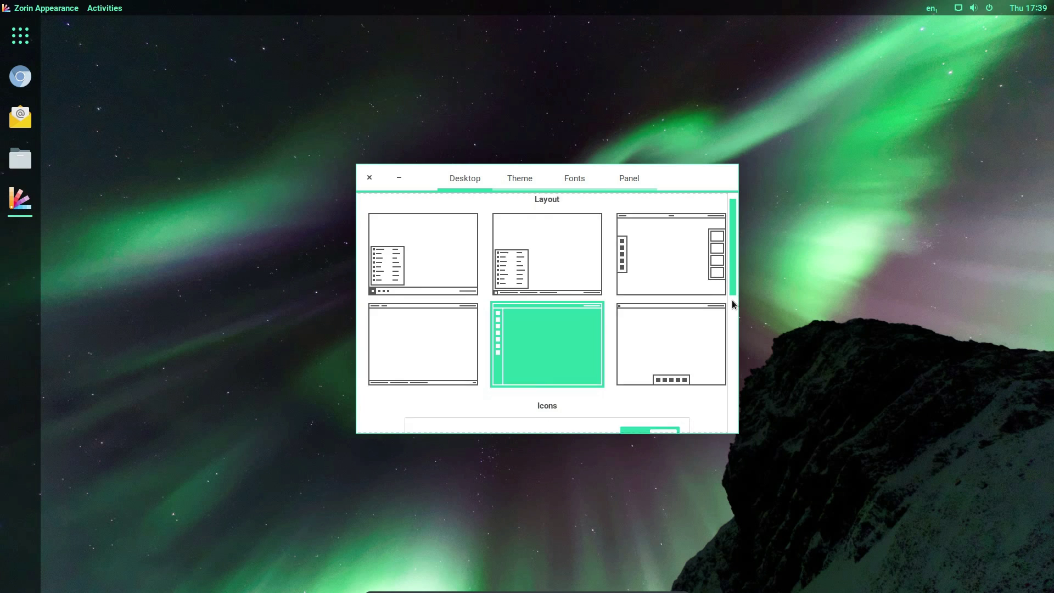
# - Try the dark light-blue and dark green themes, then apply the white theme with green accents
pyautogui.click(521, 185)
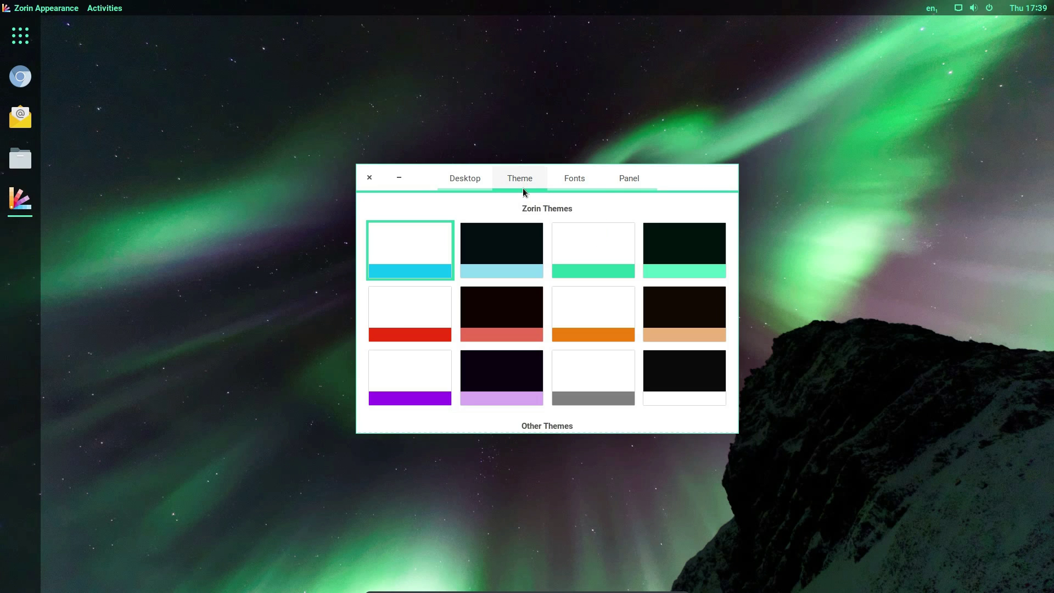
pyautogui.click(506, 256)
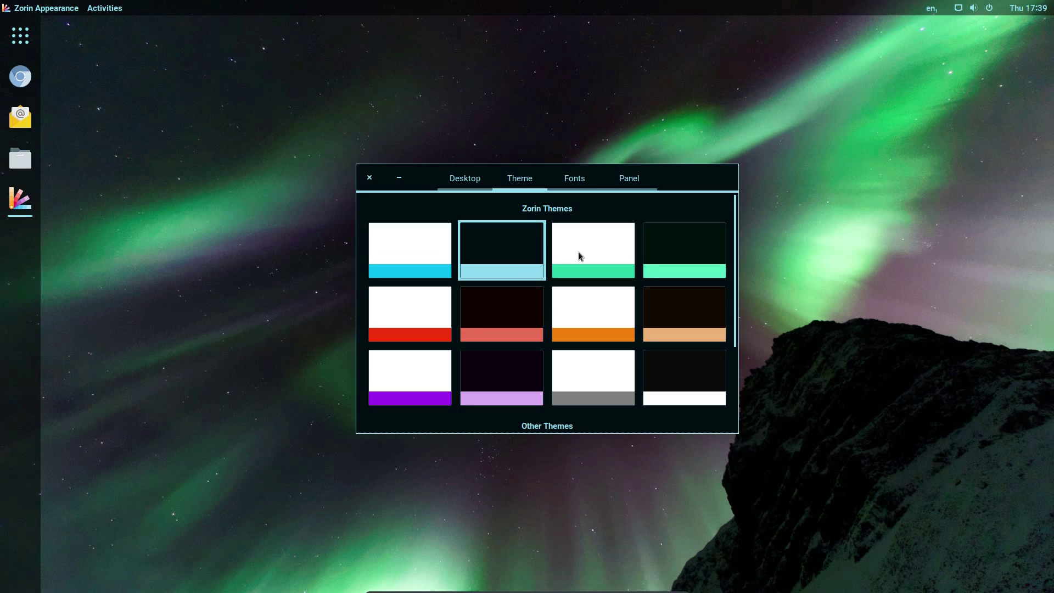
pyautogui.click(660, 256)
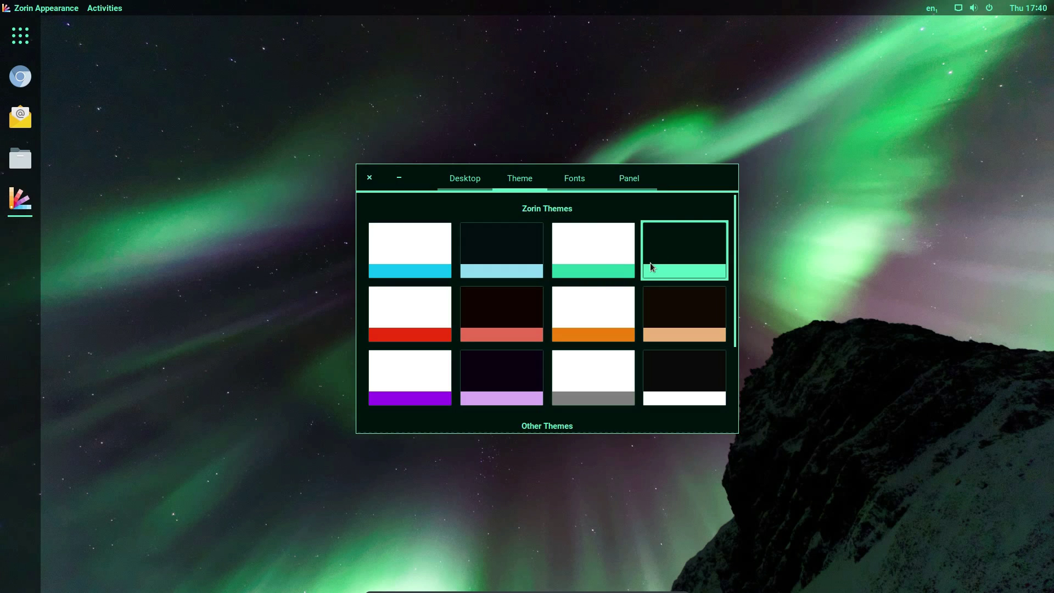
pyautogui.click(600, 254)
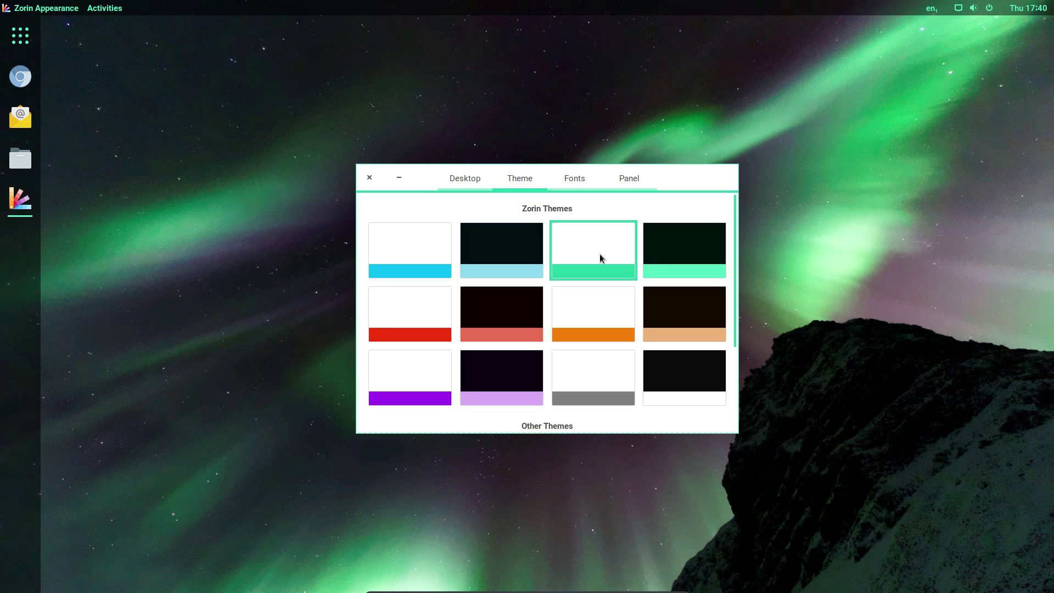
# - Look over the Fonts and Panel settings, close Zorin Appearance, and show the calendar
pyautogui.click(584, 179)
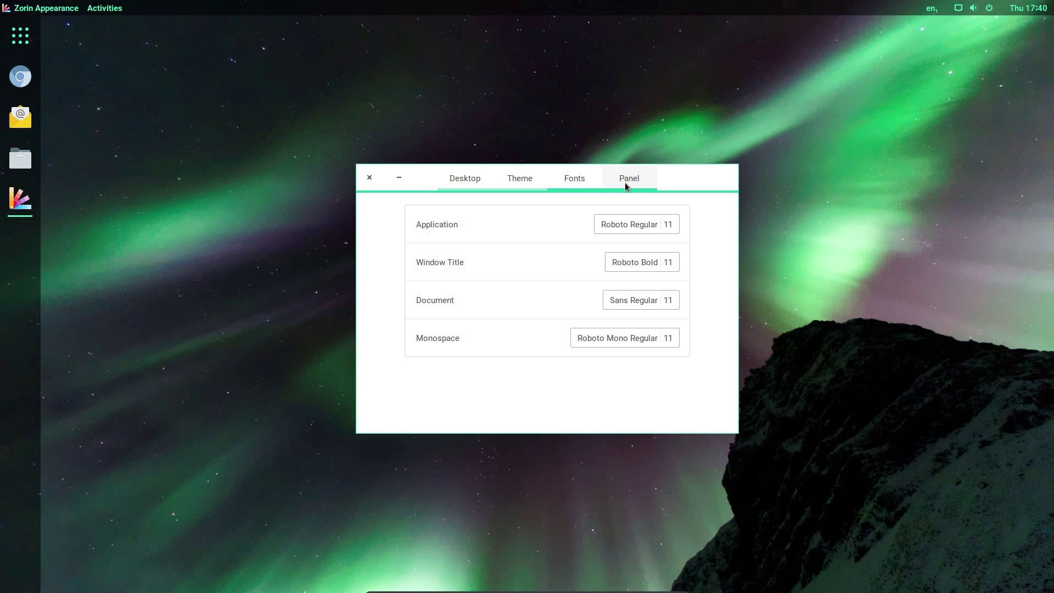
pyautogui.click(625, 182)
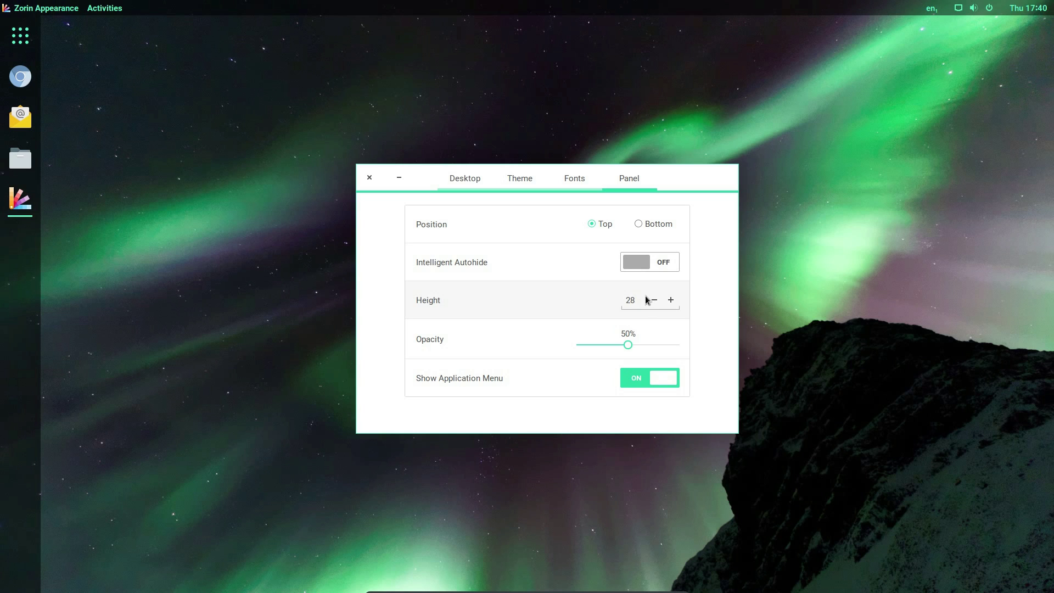
pyautogui.click(369, 177)
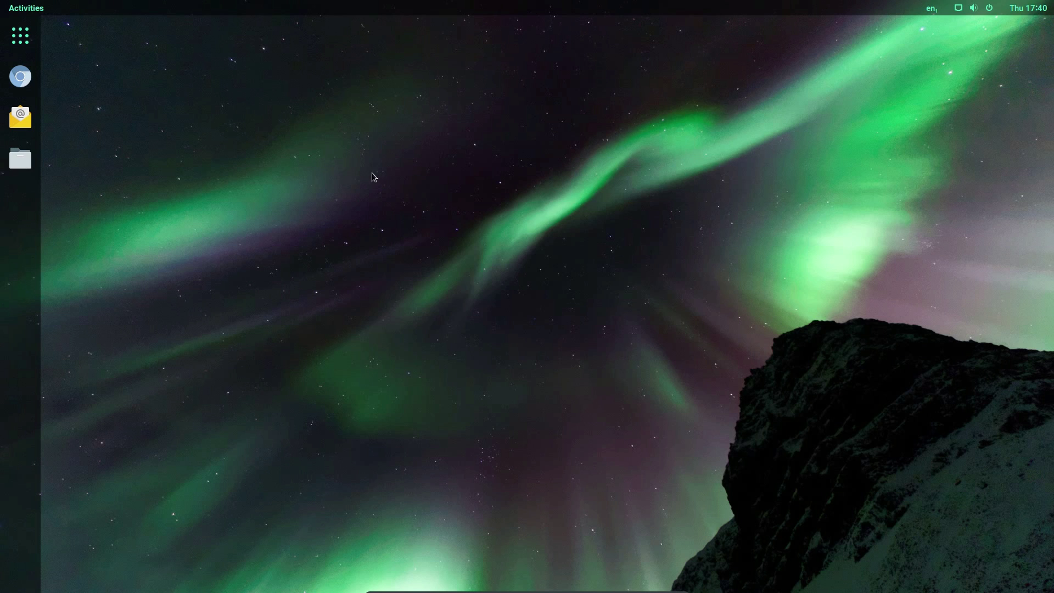
pyautogui.click(1030, 6)
pyautogui.click(1030, 5)
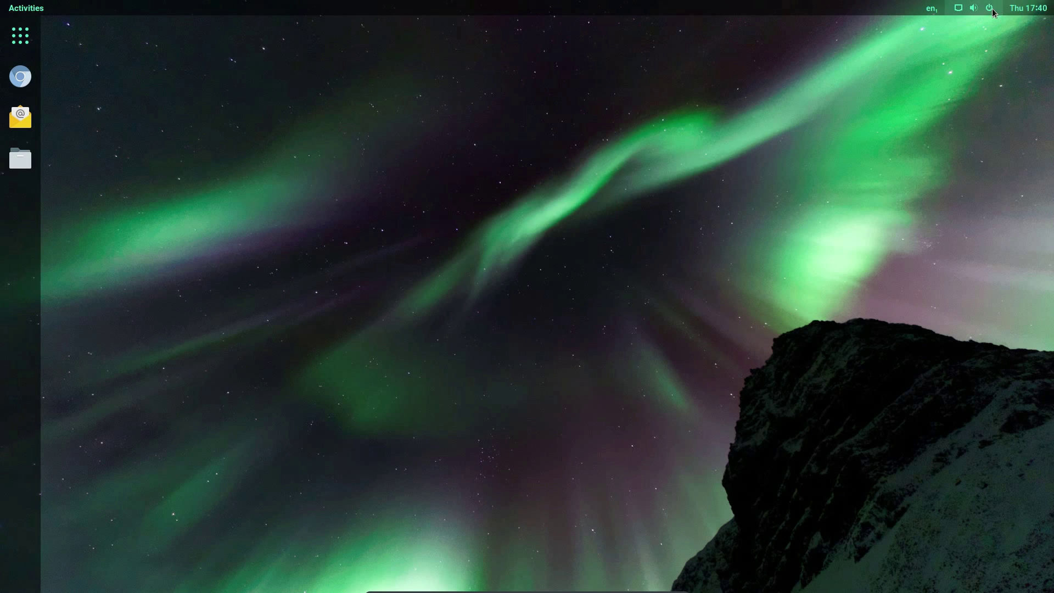
pyautogui.click(975, 13)
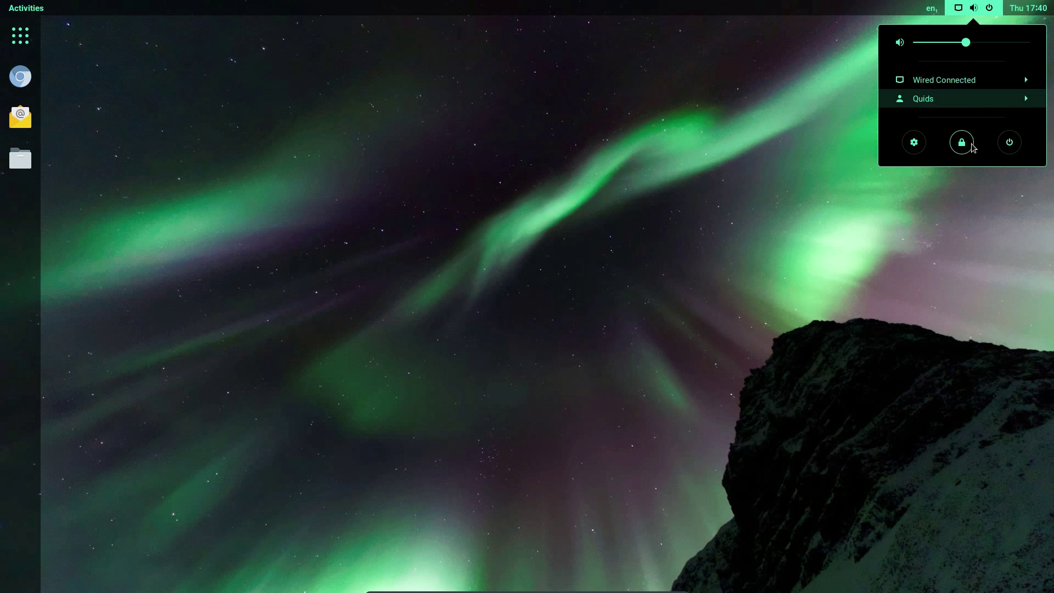
pyautogui.click(914, 143)
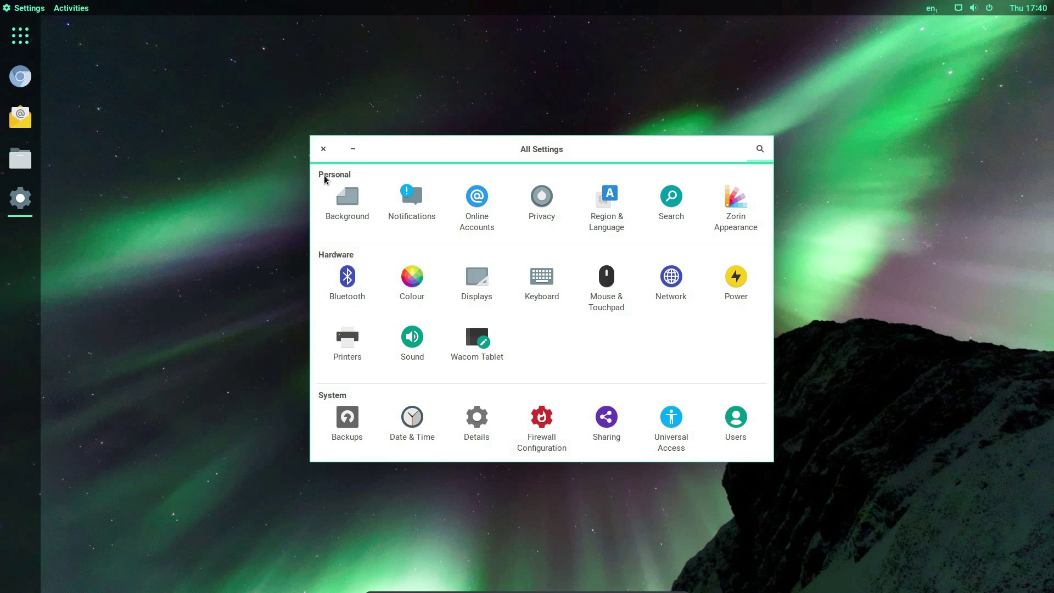
pyautogui.write('click')
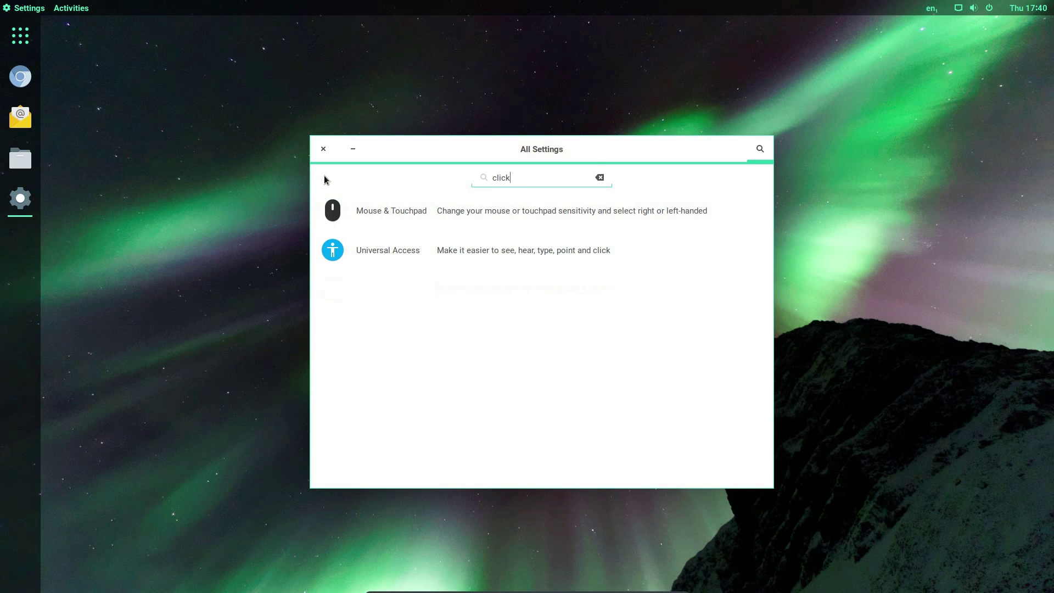
pyautogui.click(385, 211)
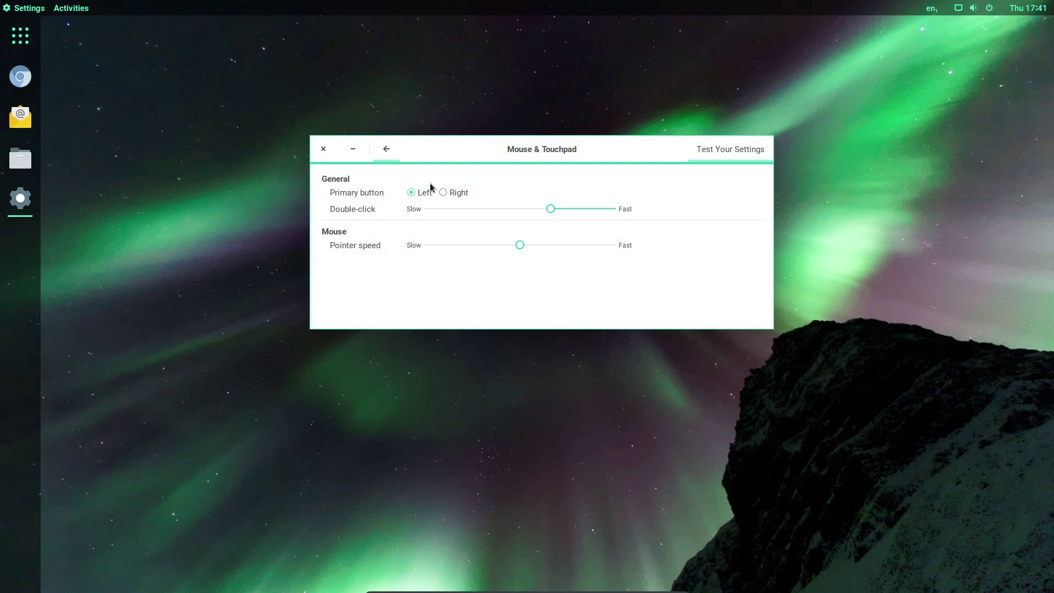
pyautogui.click(322, 152)
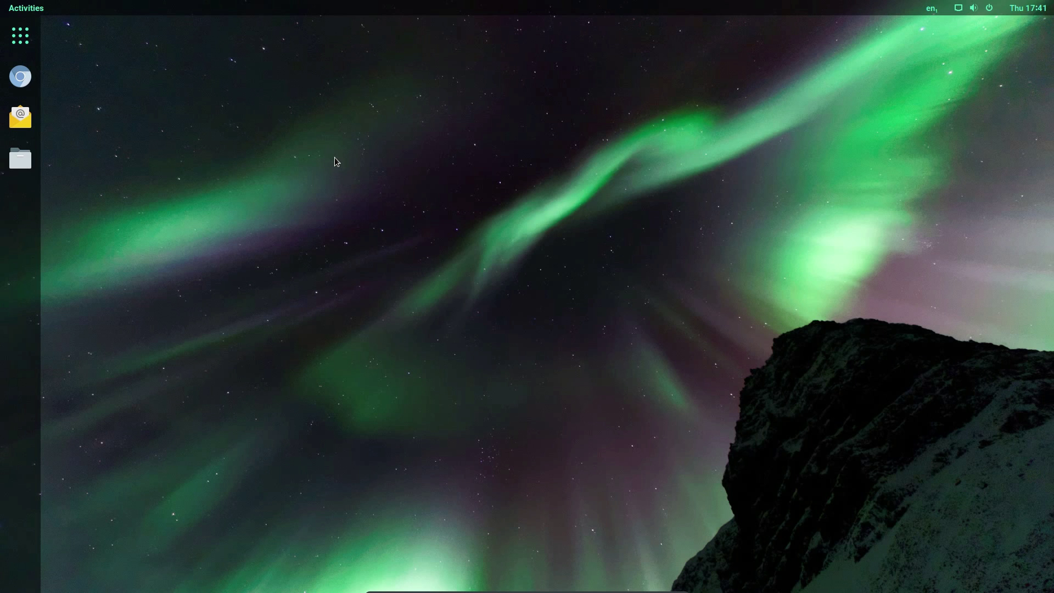
# - Open Files at the home folder and show the Videos folder
pyautogui.click(30, 10)
pyautogui.click(47, 13)
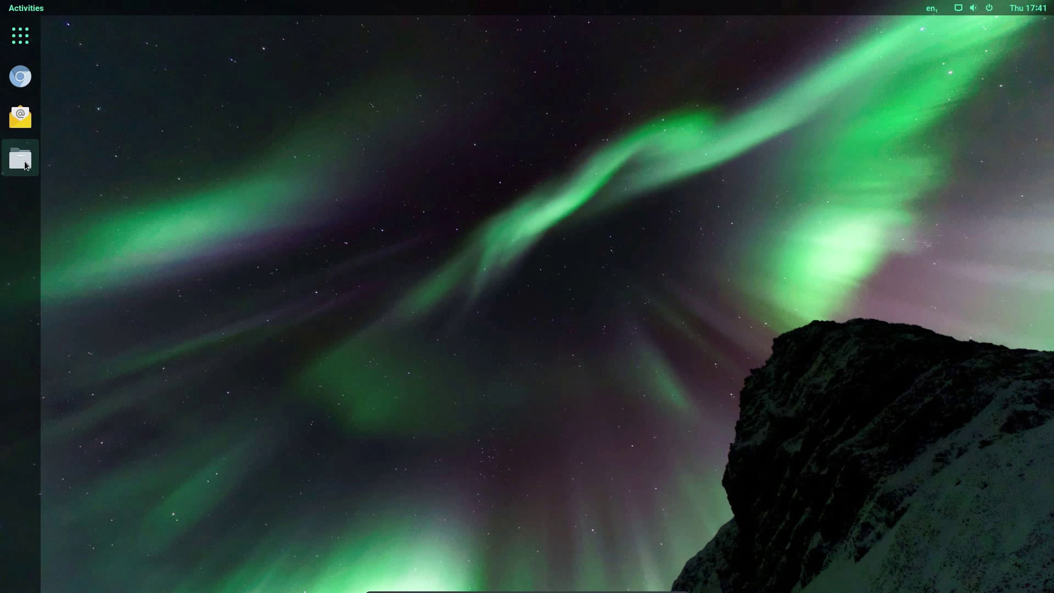
pyautogui.click(21, 158)
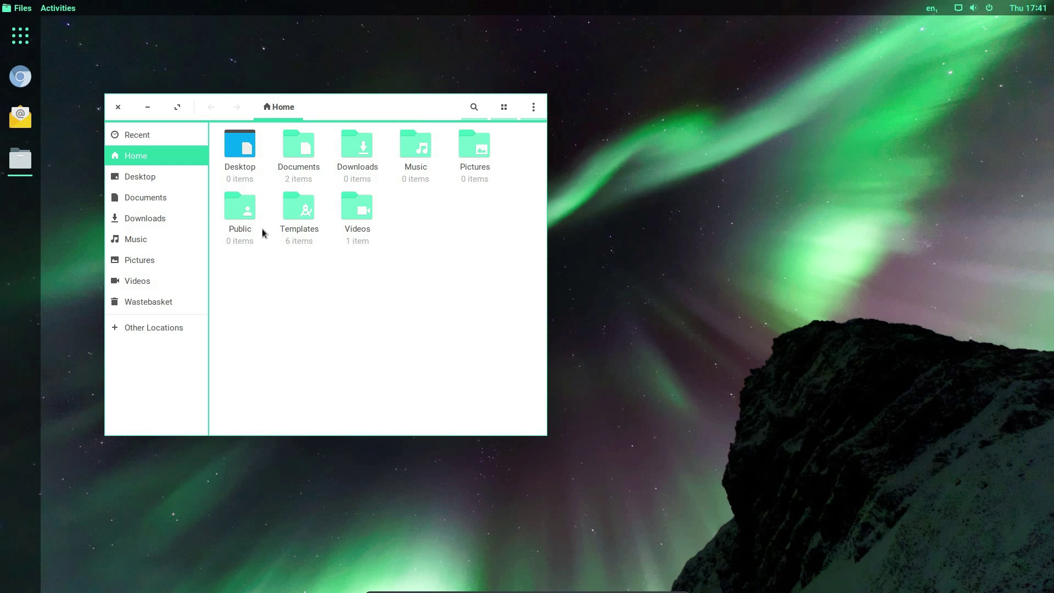
pyautogui.click(136, 278)
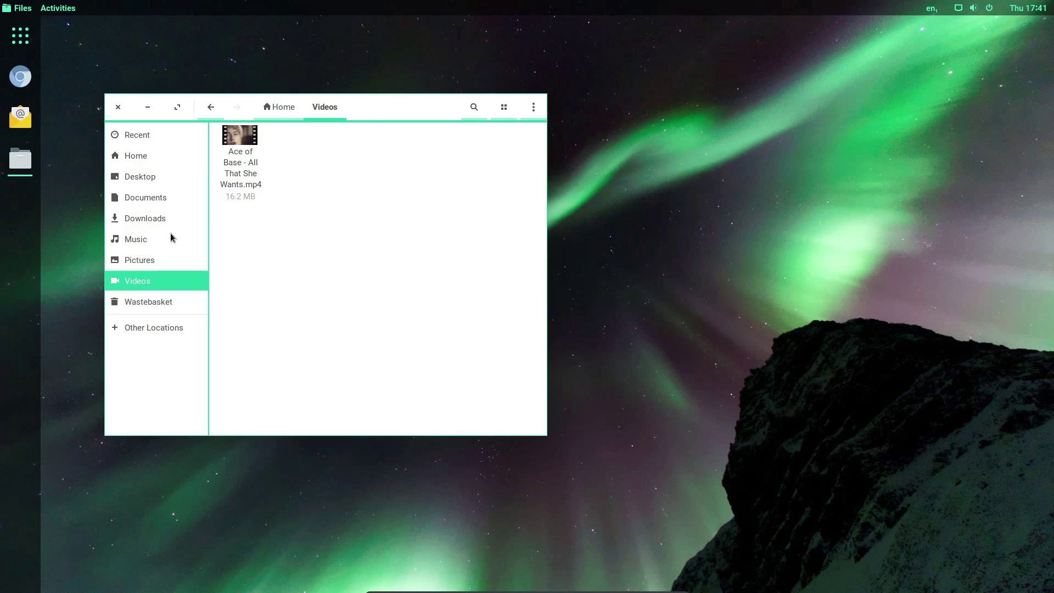
# - Play 'Ace of Base - All That She Wants.mp4', then show the Videos and Chromium dock menus
pyautogui.doubleClick(250, 138)
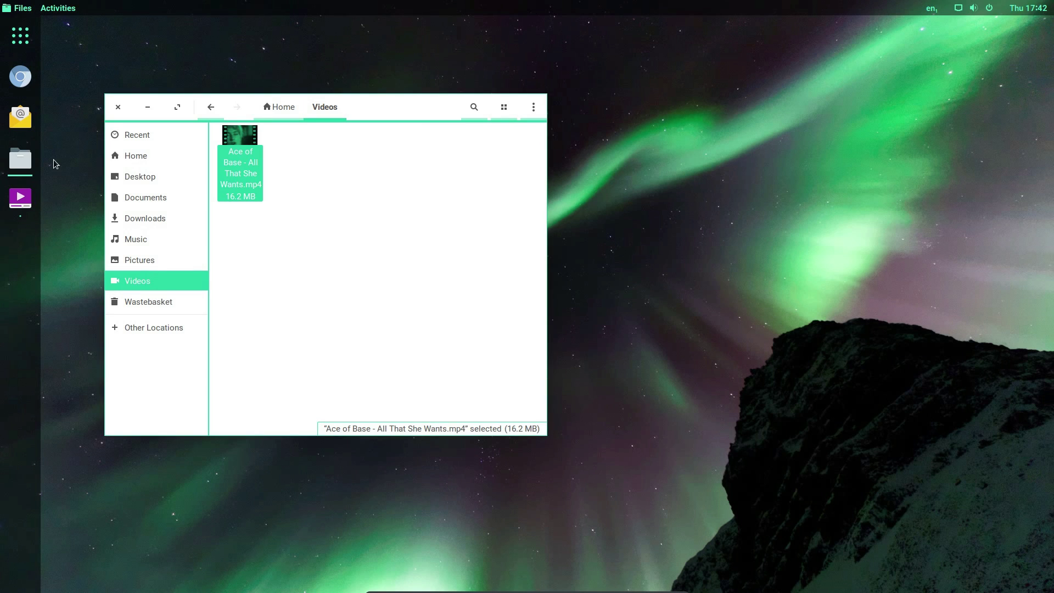
pyautogui.rightClick(27, 201)
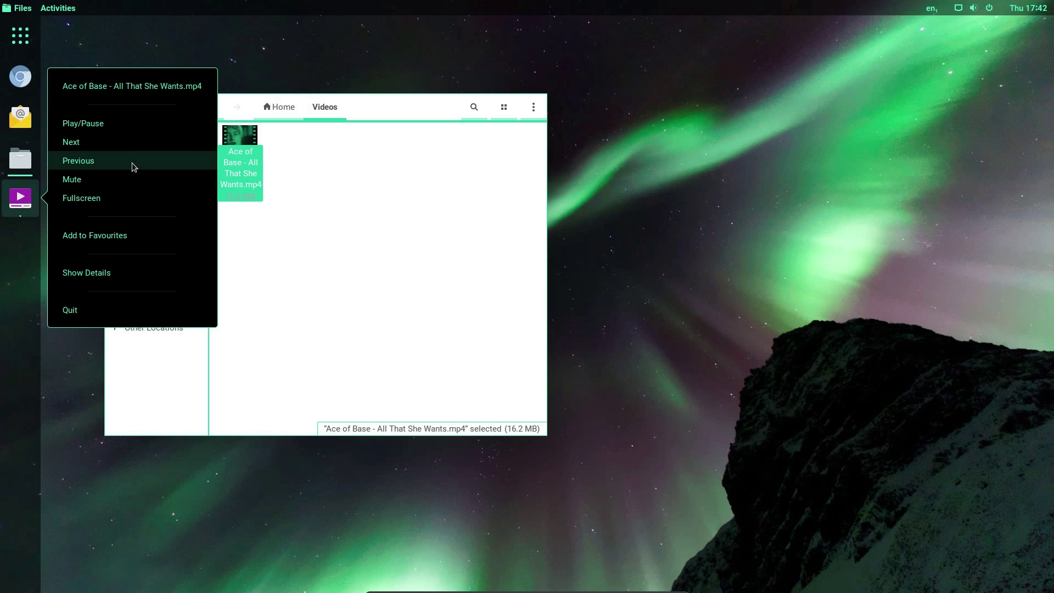
pyautogui.rightClick(37, 85)
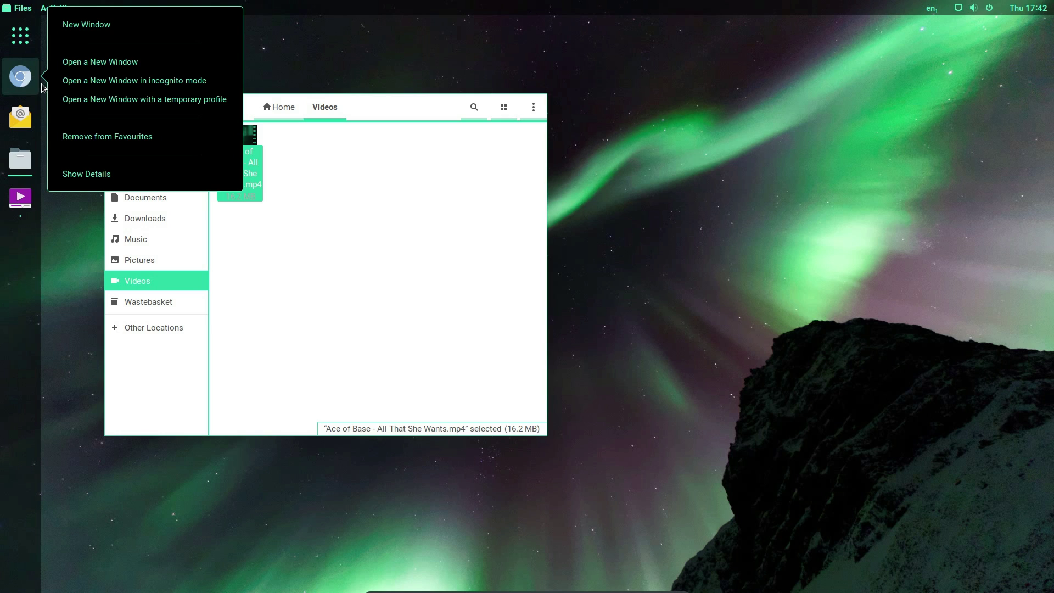
# - Open a new incognito Chromium window and maximize it
pyautogui.click(174, 87)
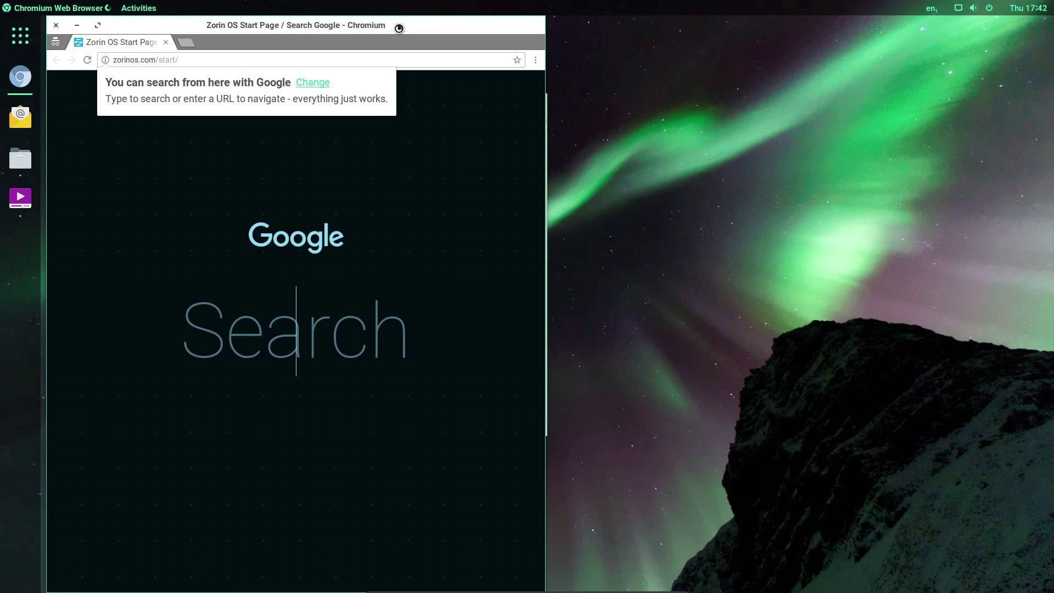
pyautogui.moveTo(423, 20); pyautogui.dragTo(1, 381)
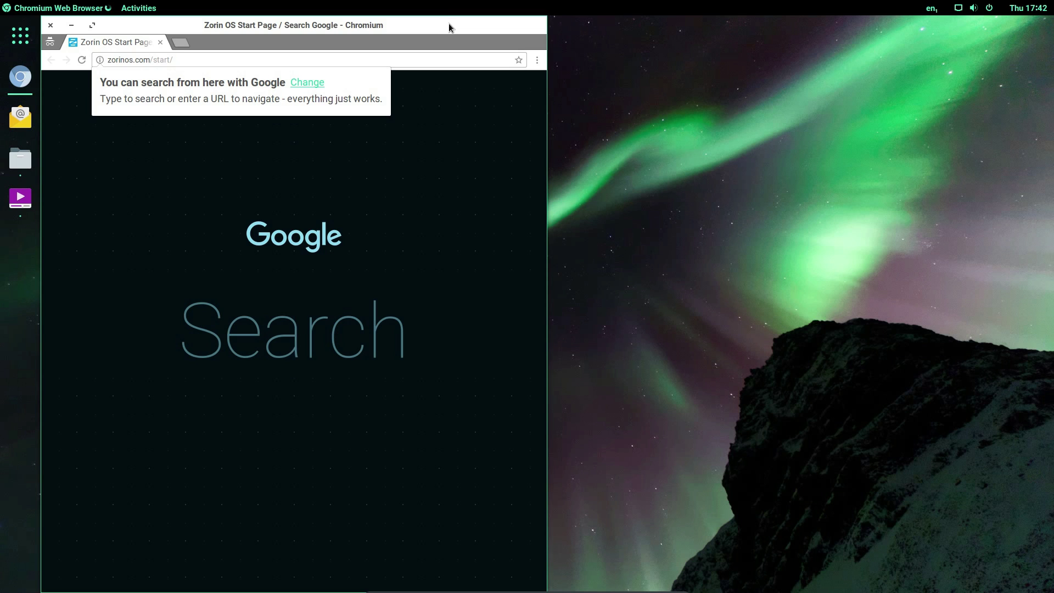
pyautogui.moveTo(449, 23); pyautogui.dragTo(599, 2)
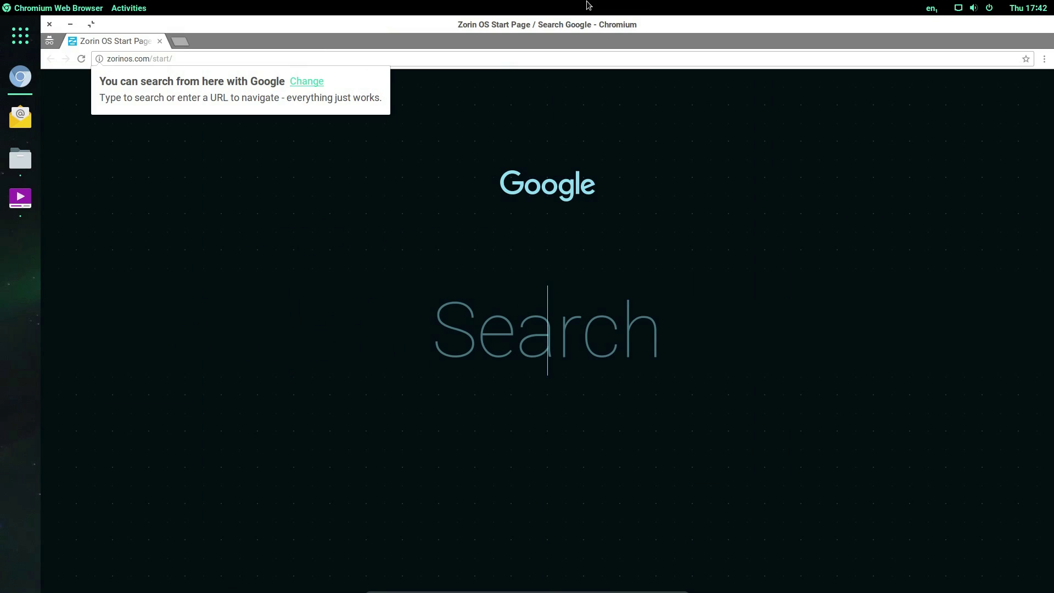
# - Search quidsup and start saving the Linux Tutorials image from quidsup.net
pyautogui.click(573, 292)
pyautogui.write('quidsup')
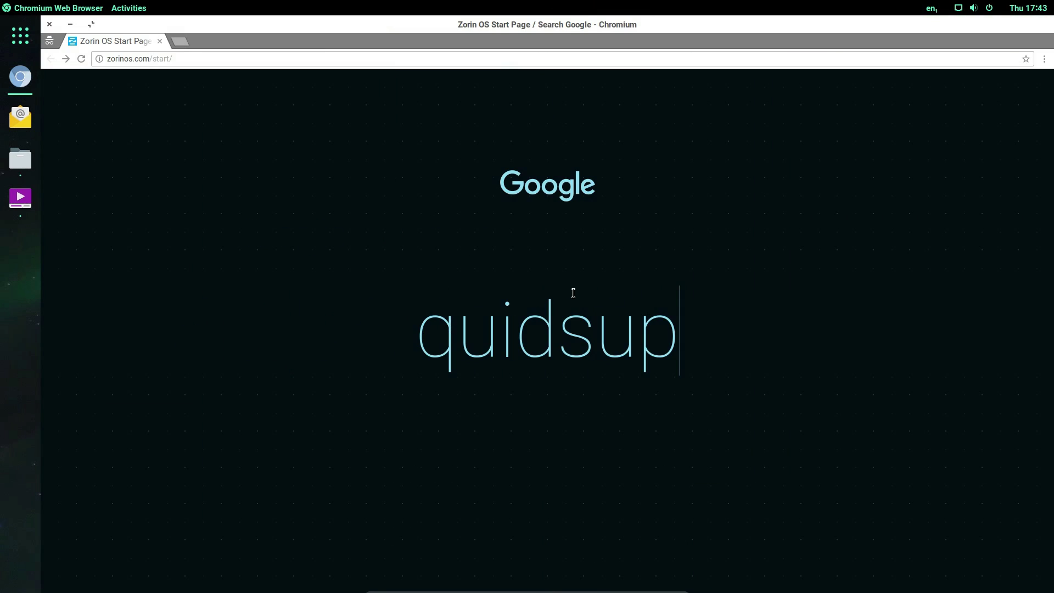
pyautogui.press('Return')
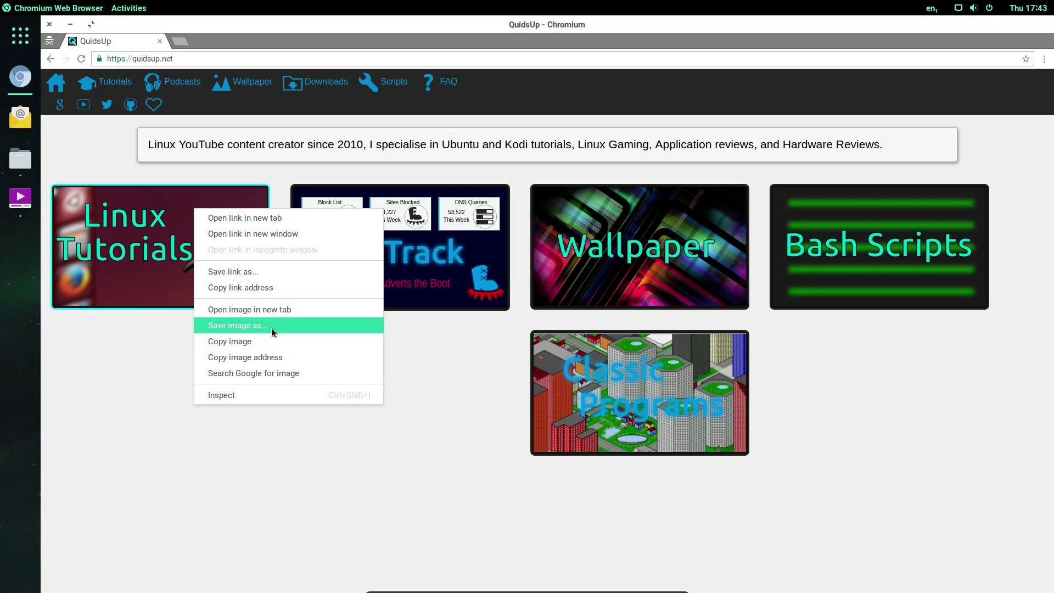
pyautogui.click(271, 328)
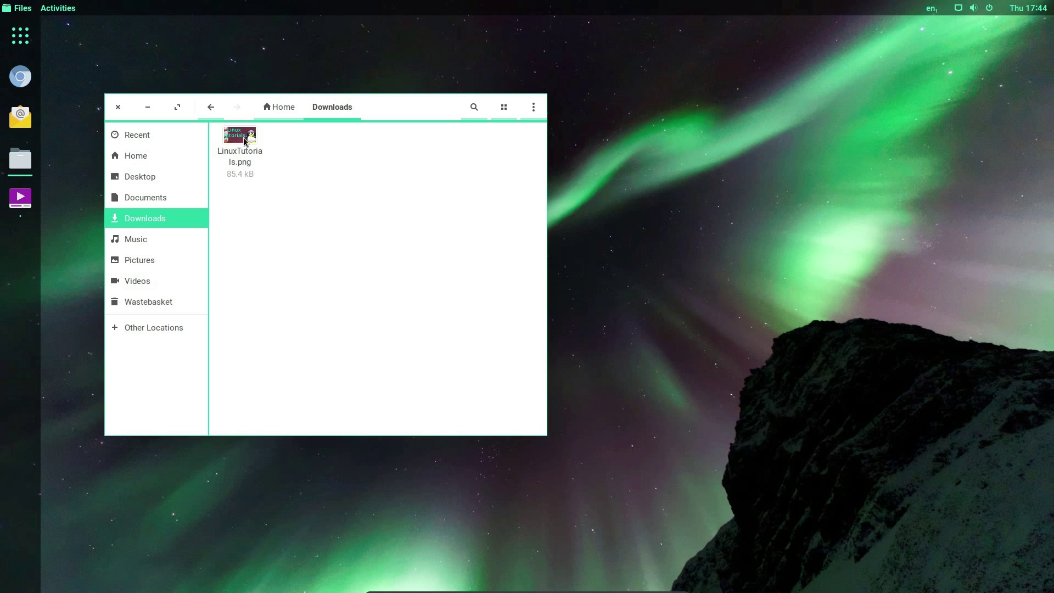
# - Open LinuxTutorials.png in Image Viewer, enlarge the window by its corner, then close it
pyautogui.doubleClick(248, 139)
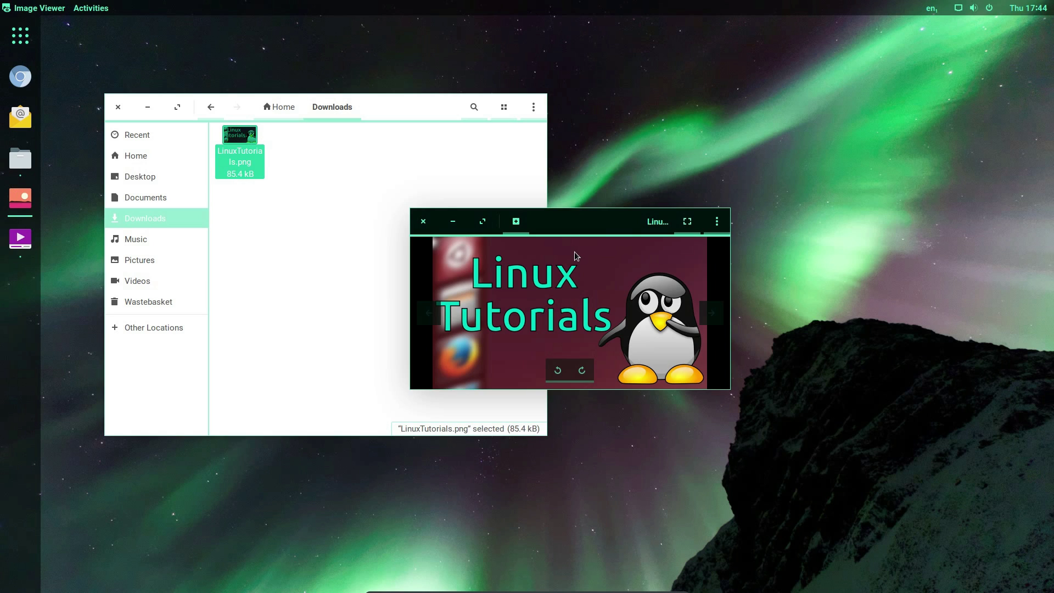
pyautogui.rightClick(12, 201)
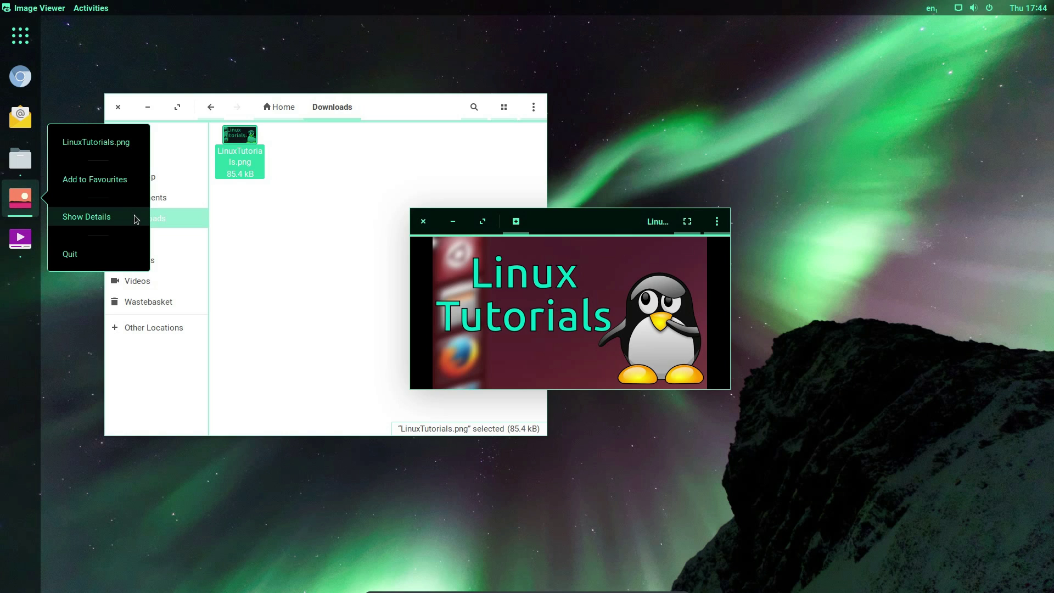
pyautogui.click(569, 251)
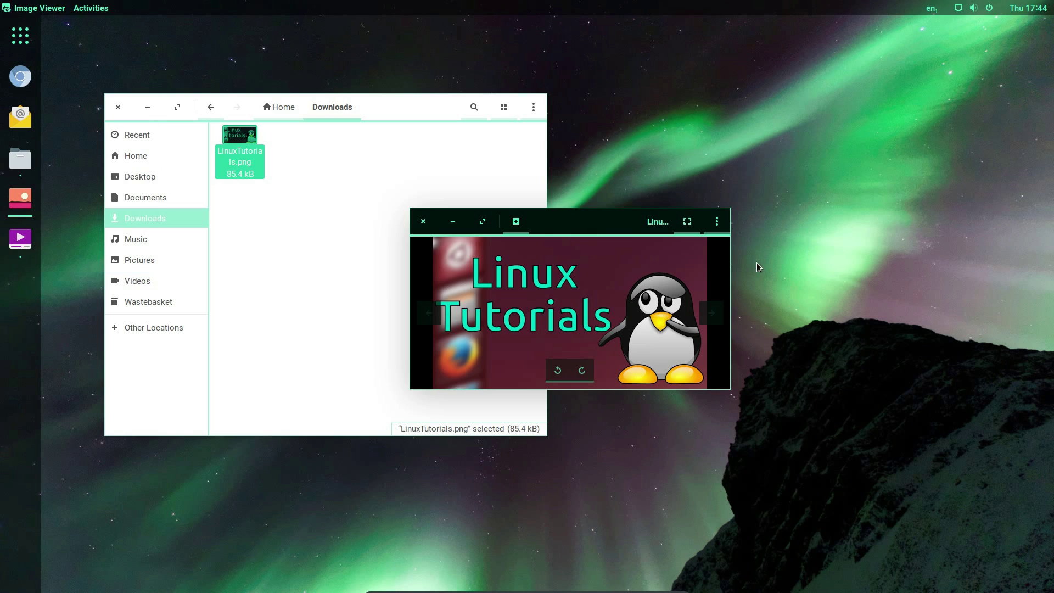
pyautogui.moveTo(730, 389); pyautogui.dragTo(889, 530)
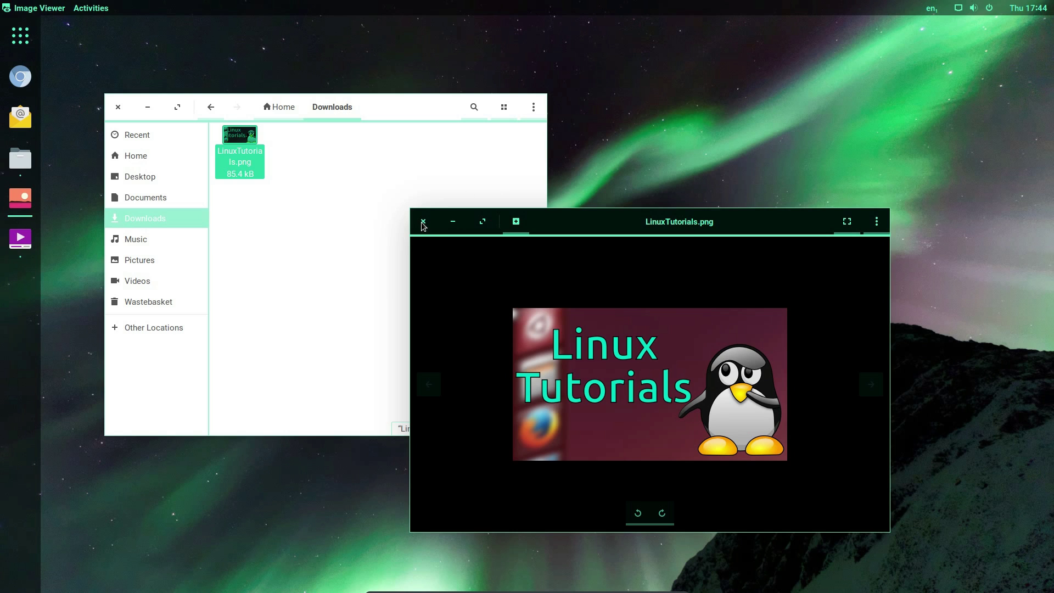
pyautogui.hotkey('ctrl', 'w')
# - In Documents, open config.php in Bluefish, then quit it
pyautogui.click(138, 199)
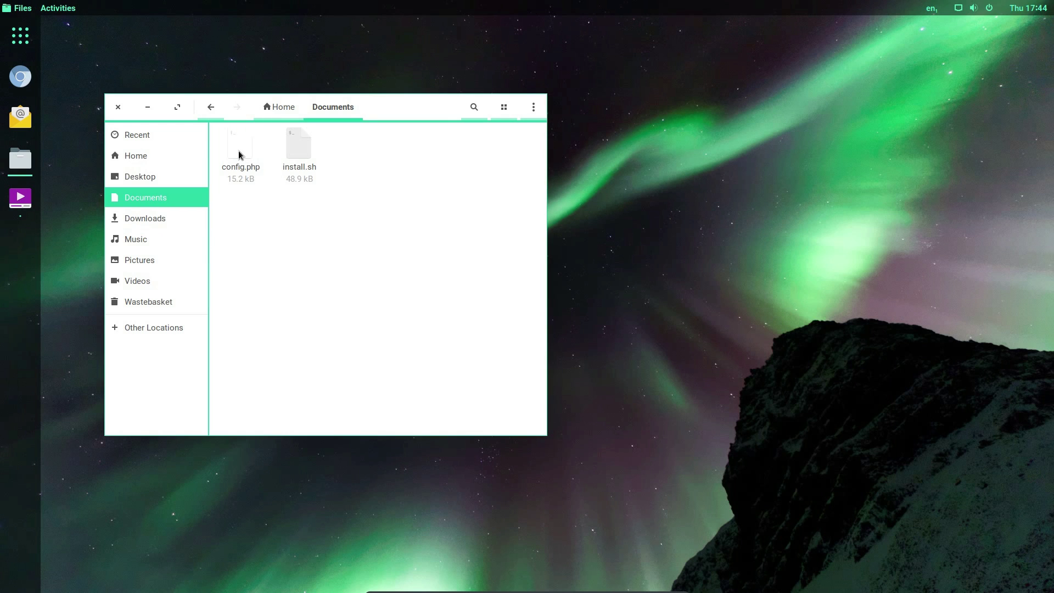
pyautogui.click(240, 155)
pyautogui.doubleClick(240, 155)
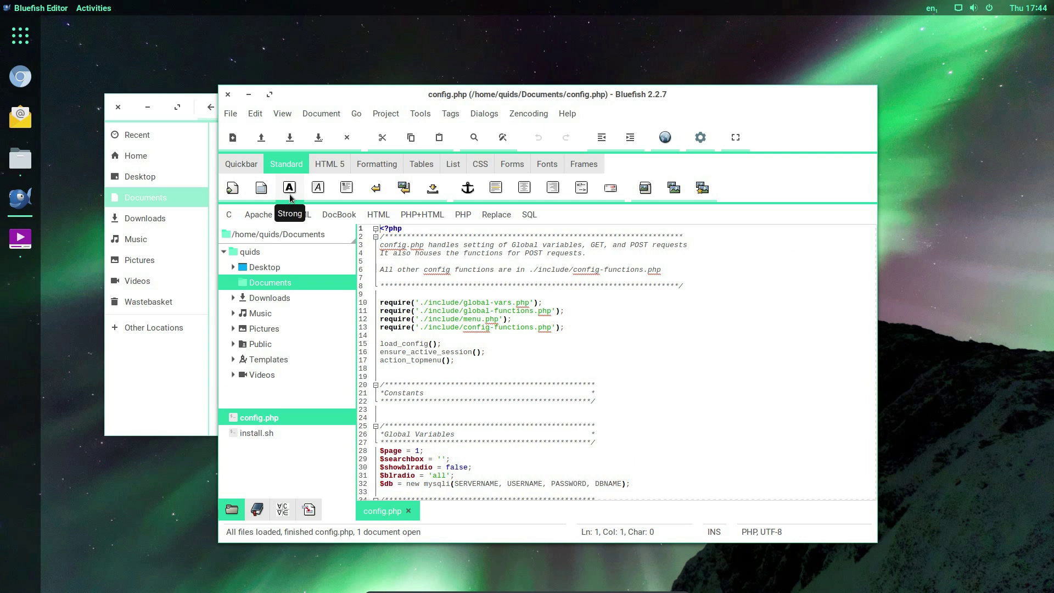
pyautogui.hotkey('ctrl', 'q')
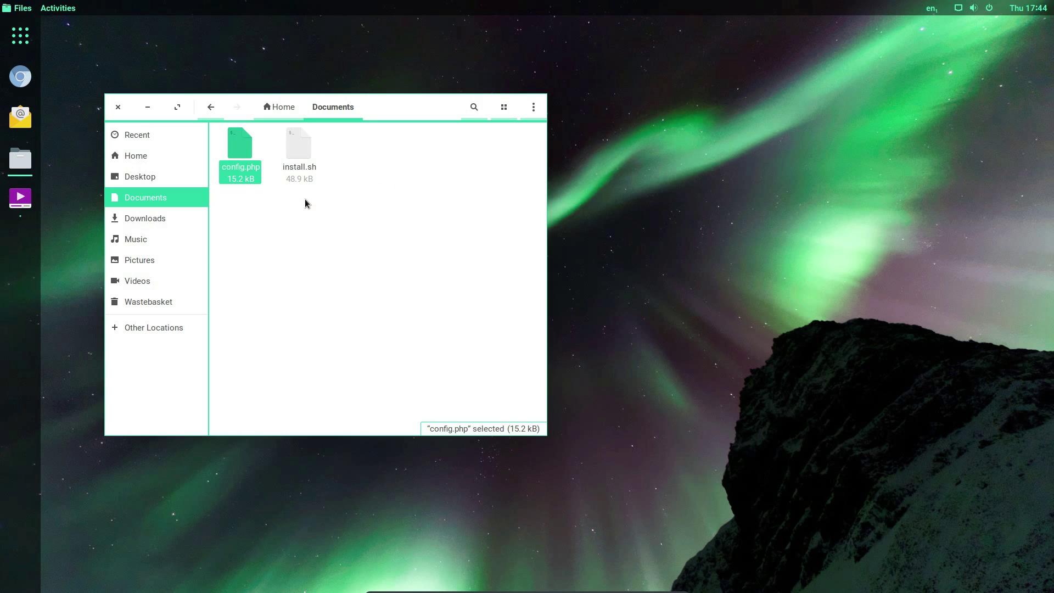
# - Open install.sh in a maximized gedit, scroll through it, then close gedit and Files
pyautogui.doubleClick(298, 151)
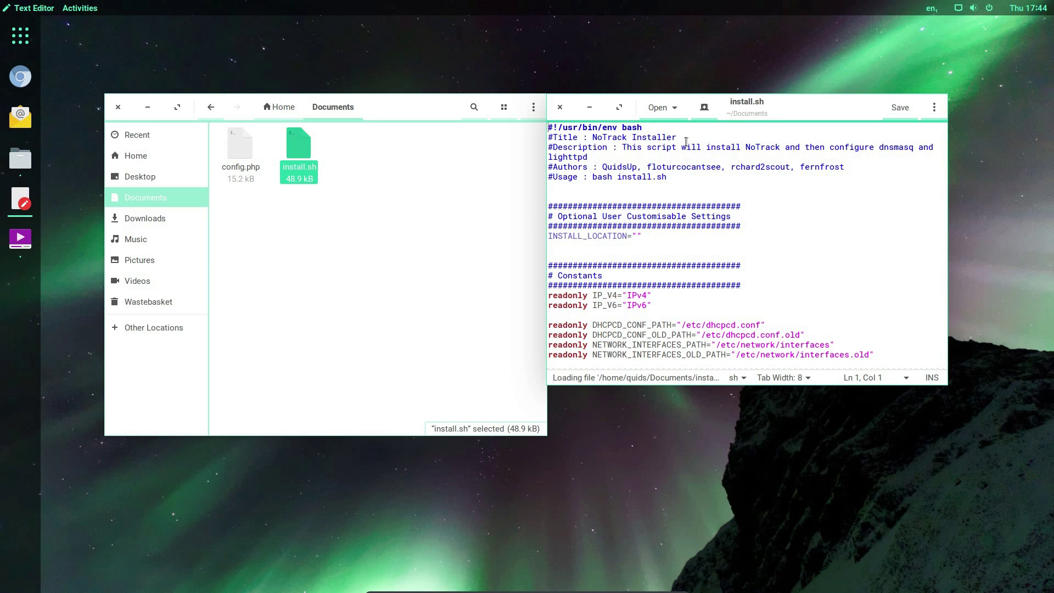
pyautogui.doubleClick(748, 103)
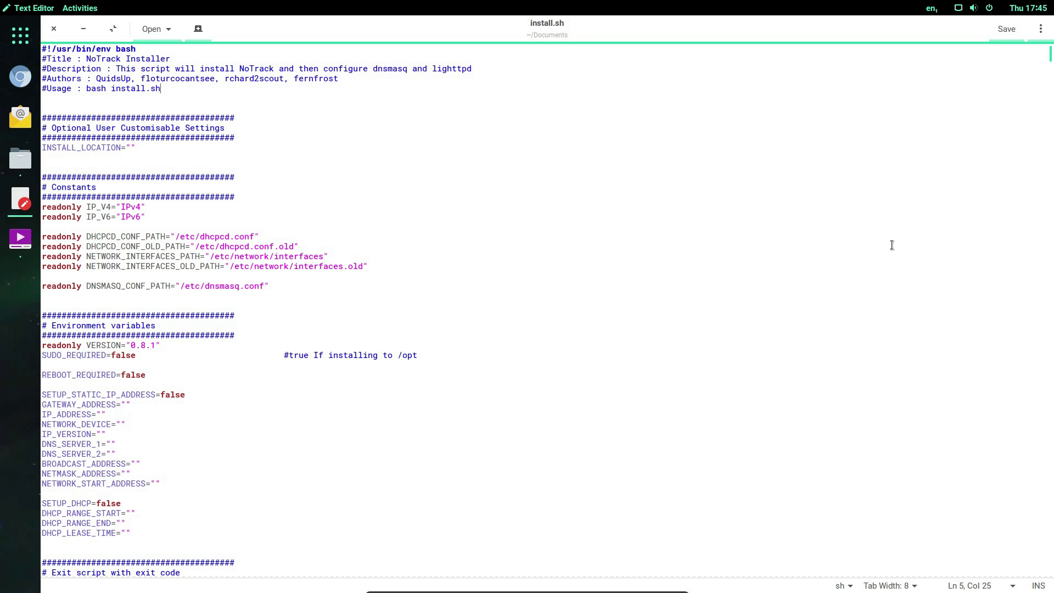
pyautogui.scroll(-10, 1049, 59)
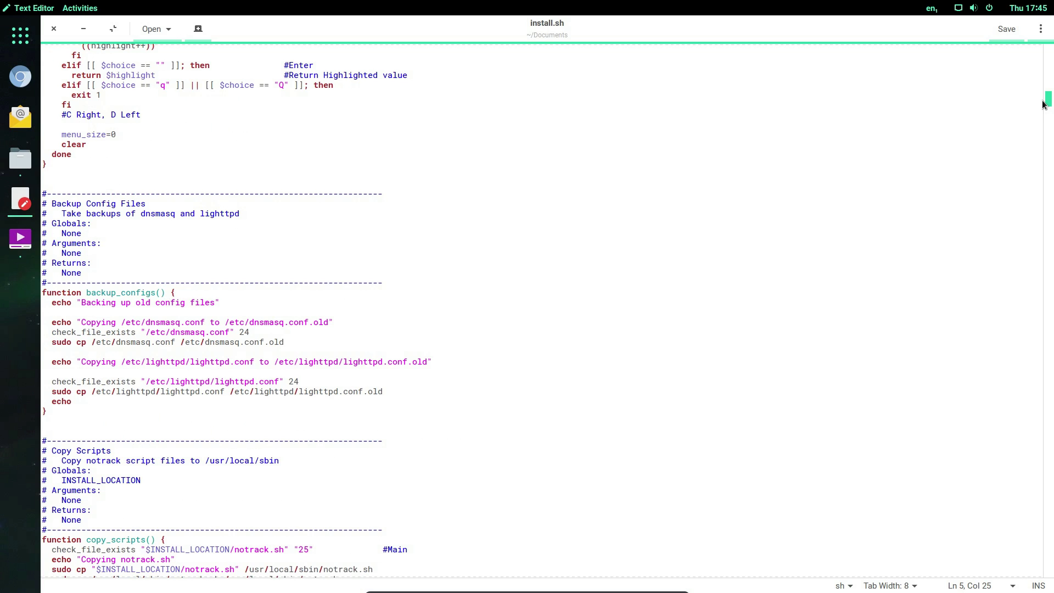
pyautogui.click(54, 29)
pyautogui.click(117, 110)
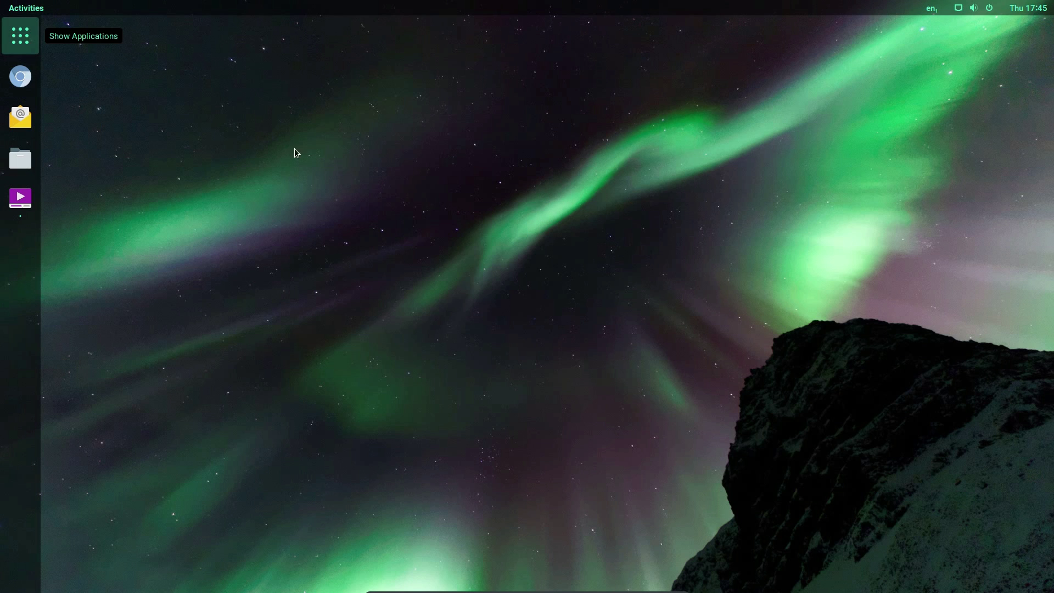
pyautogui.click(20, 36)
pyautogui.write('sys')
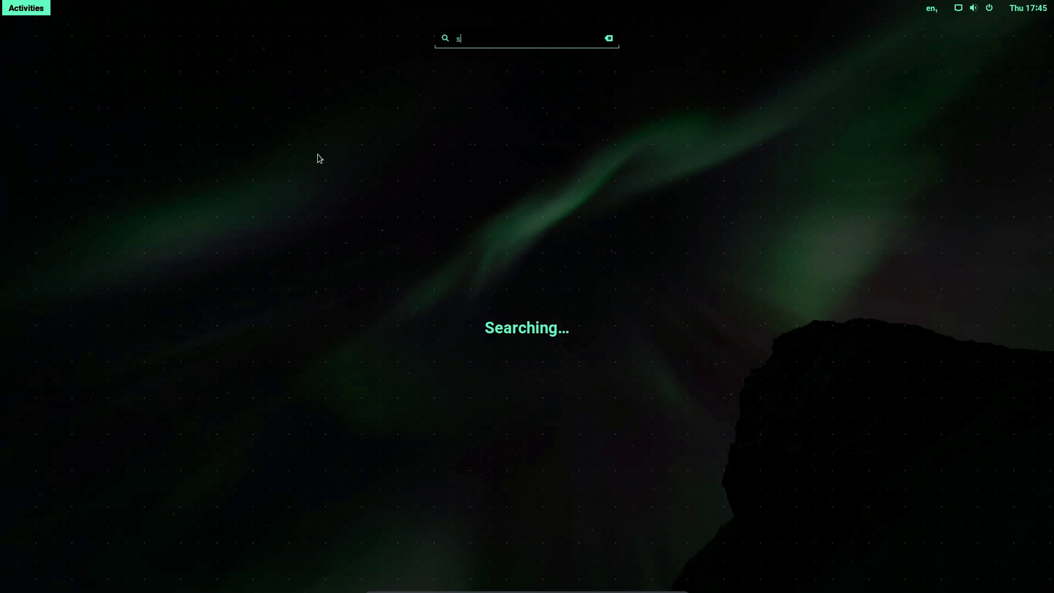
pyautogui.click(339, 108)
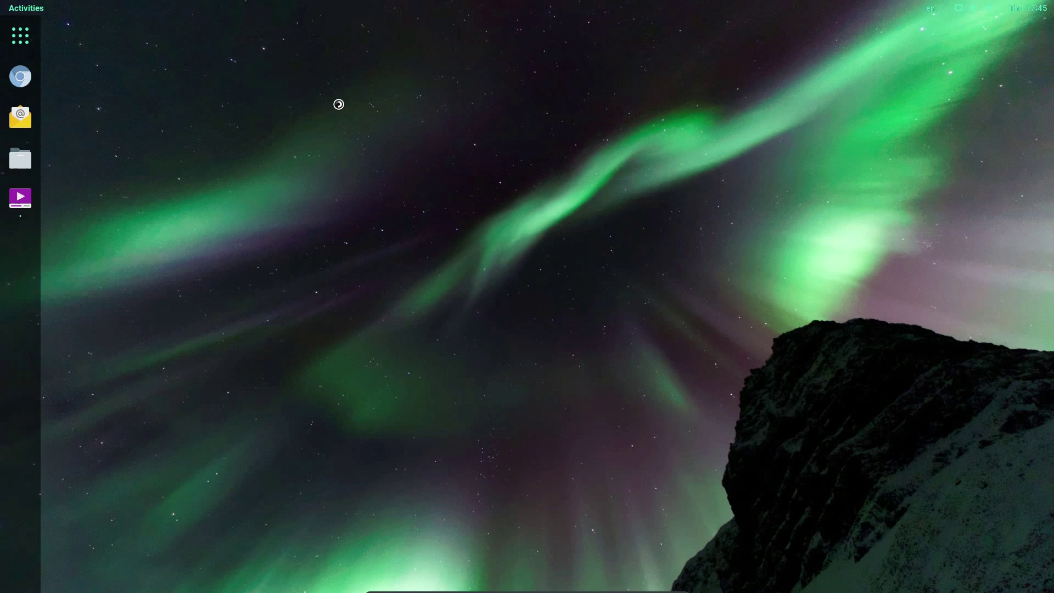
pyautogui.click(301, 81)
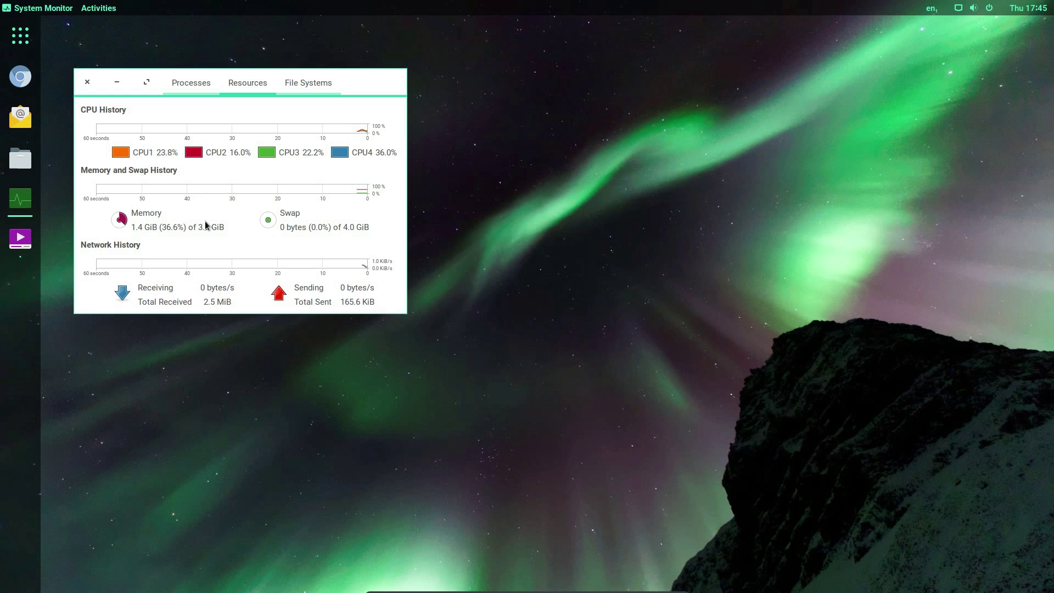
pyautogui.click(86, 83)
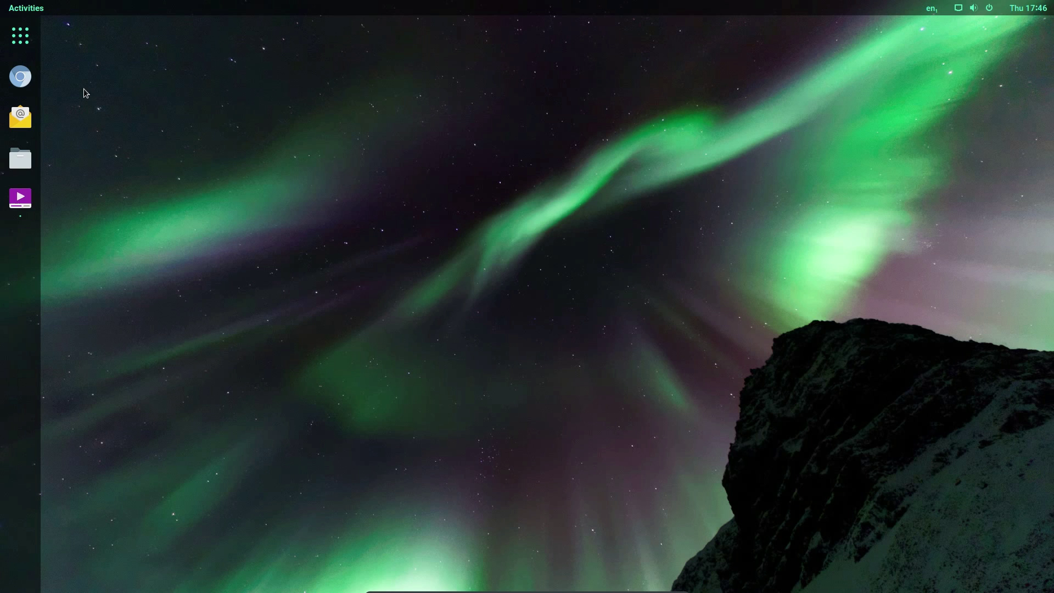